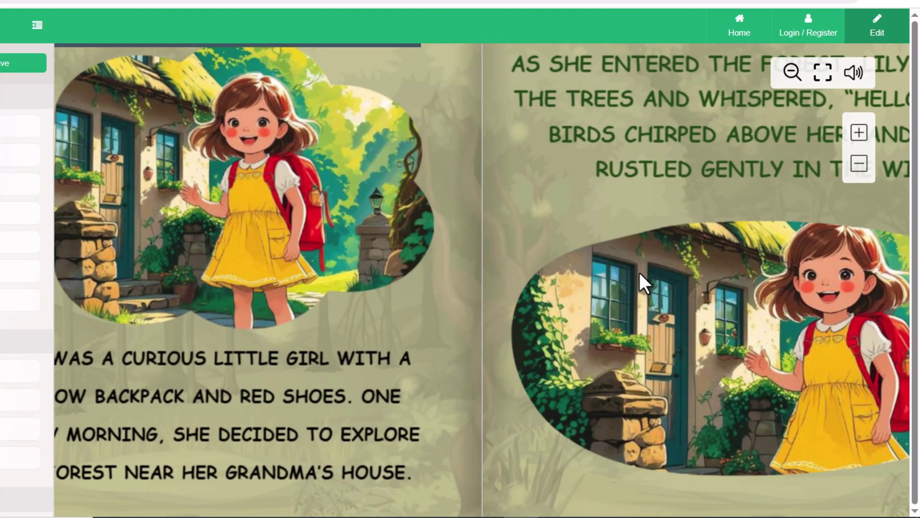
Zoom out of the finished storybook and page through its illustrated spreads
left_click_drag(455, 480, 466, 351)
left_click(859, 165)
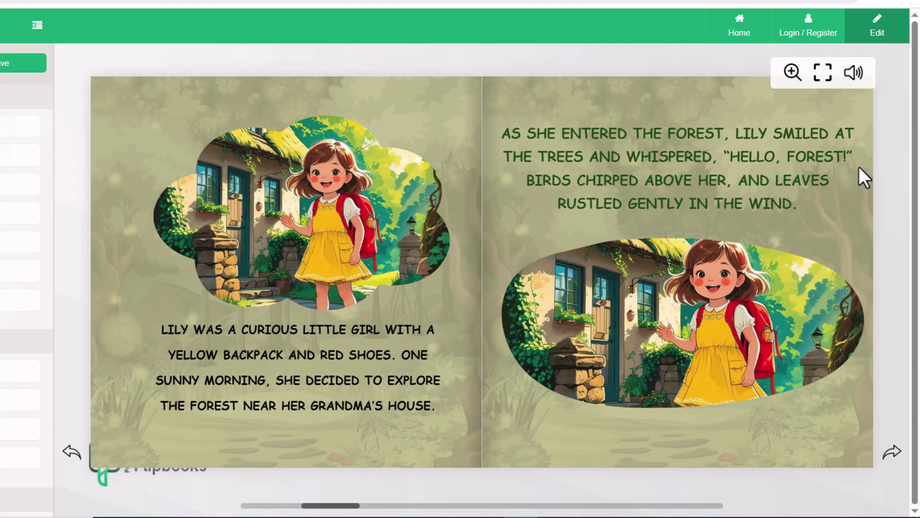
left_click(838, 427)
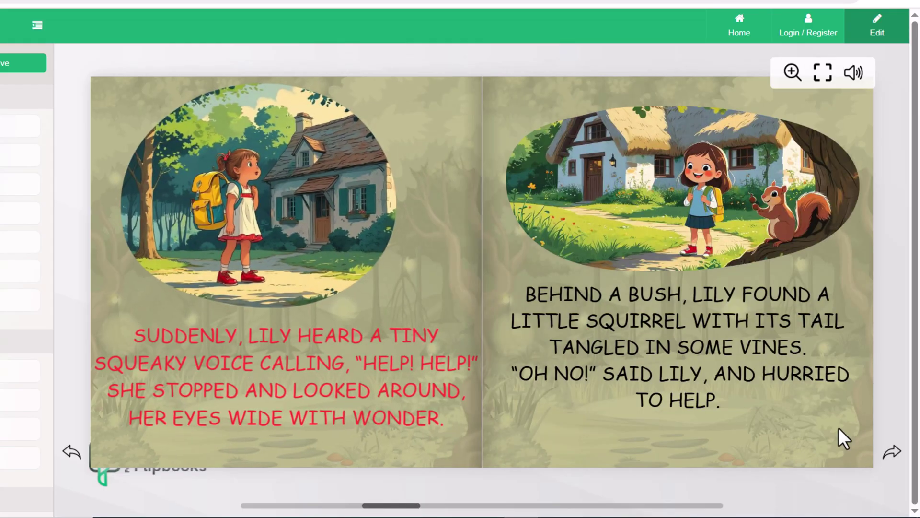
left_click(839, 427)
left_click(838, 427)
left_click(838, 427)
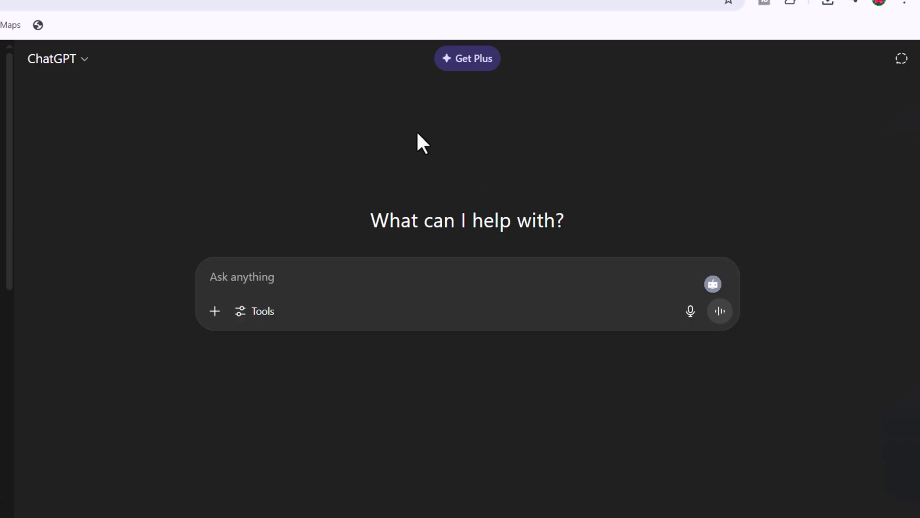
Ask ChatGPT to write a short story for the 6- to 8-year-old age group that includes a little girl, a forest, and forest animals
right_click(242, 281)
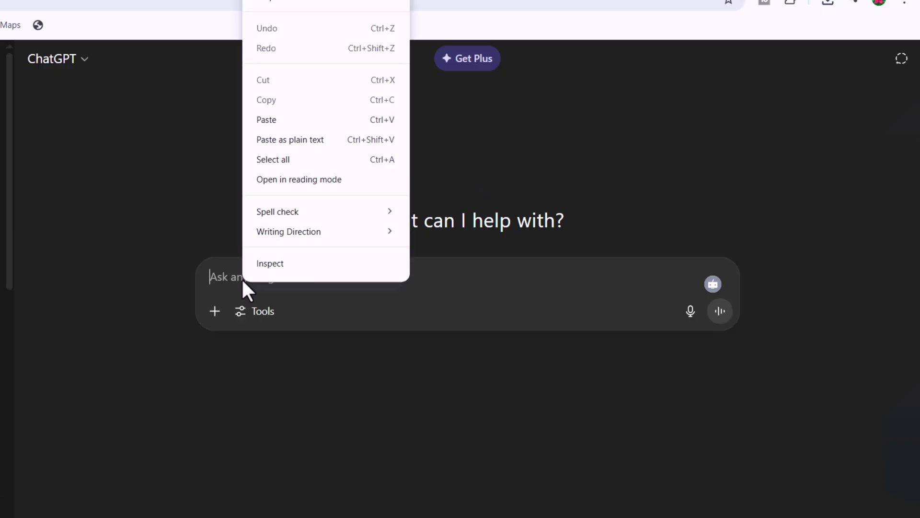
left_click(284, 119)
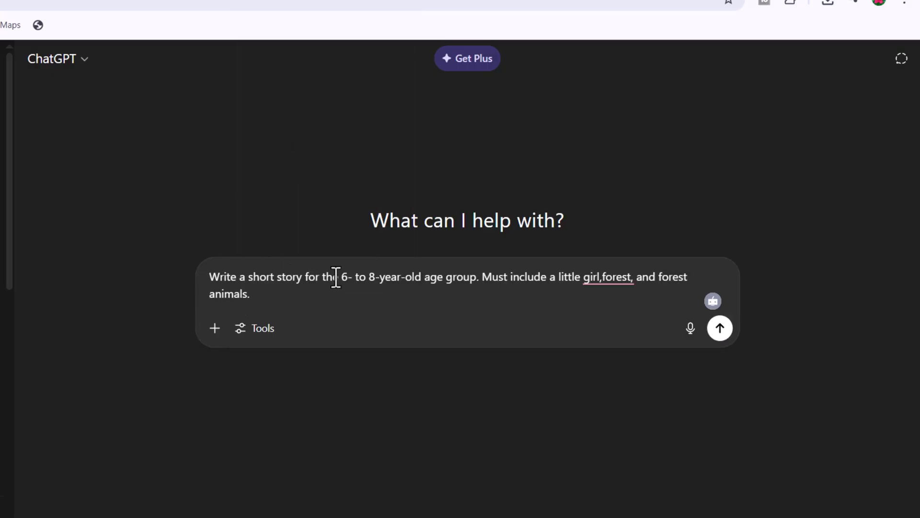
left_click(601, 278)
left_click(616, 316)
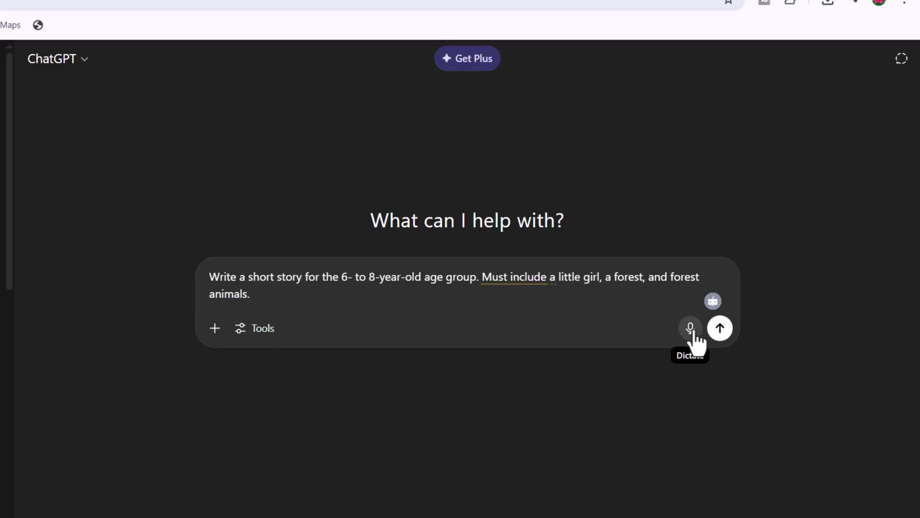
left_click(720, 328)
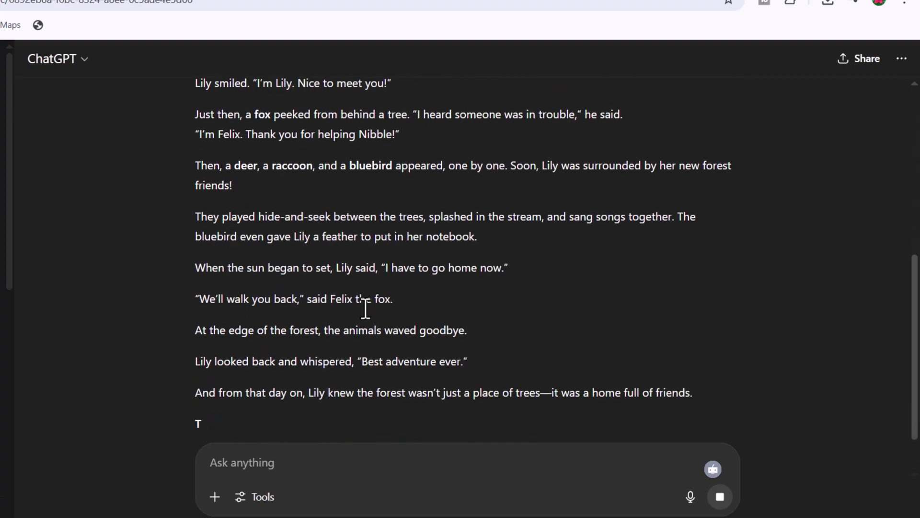
Review the generated story and send the request "now divide the story into 12 parts"
scroll(342, 297, "up", 10)
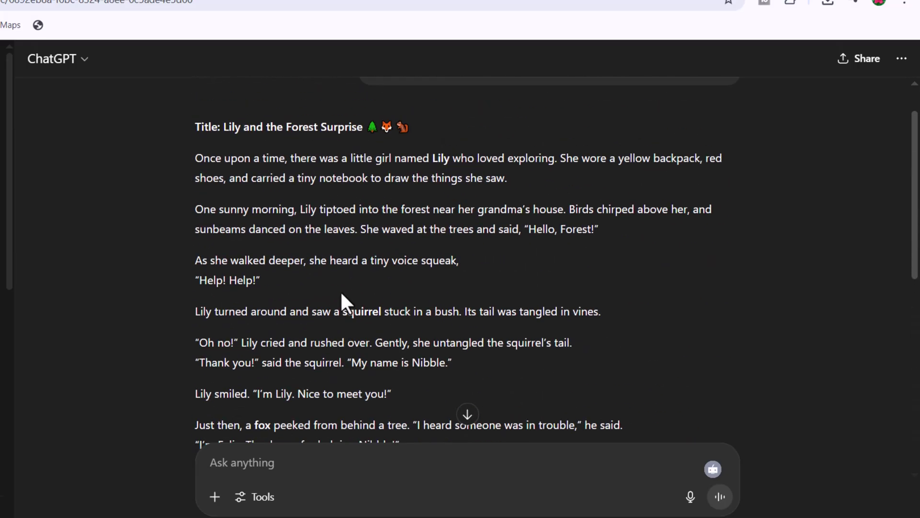
scroll(290, 287, "down", 4)
left_click(247, 462)
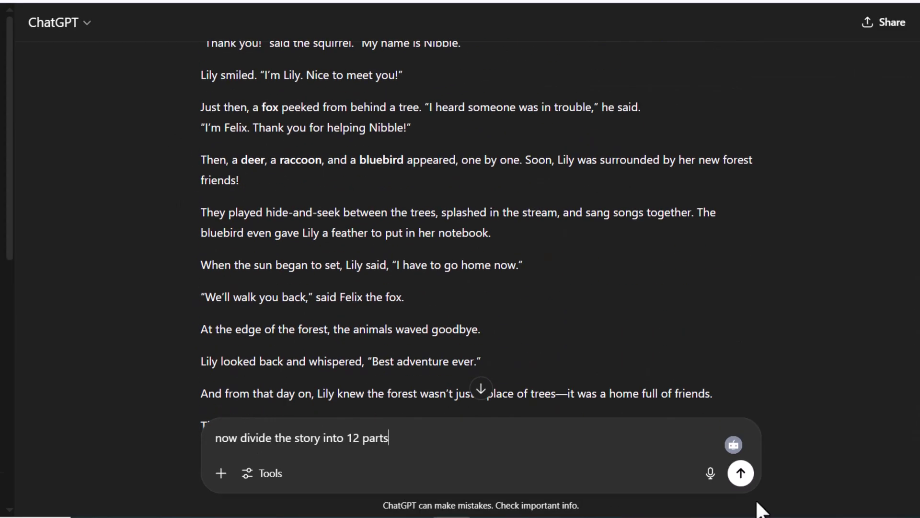
left_click(736, 484)
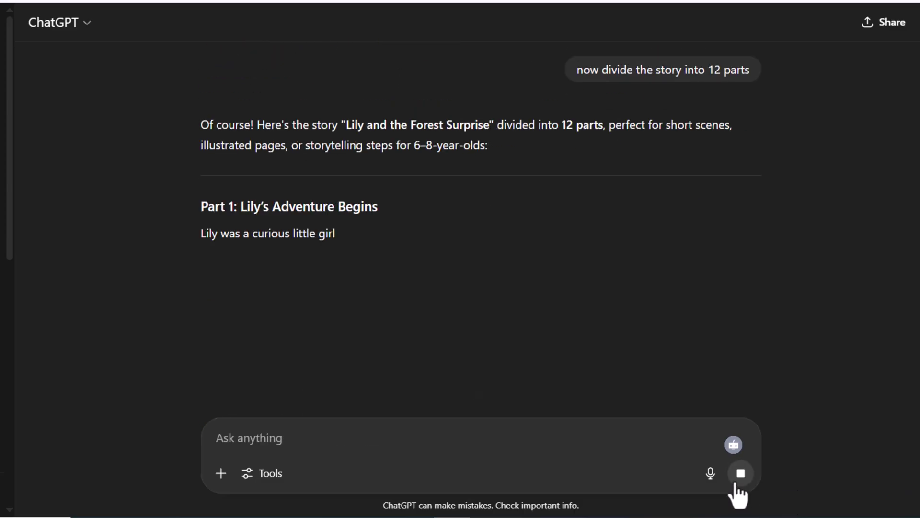
Read through the twelve story parts and send the request "write image prompts for each part."
scroll(448, 356, "down", 2)
scroll(449, 360, "down", 3)
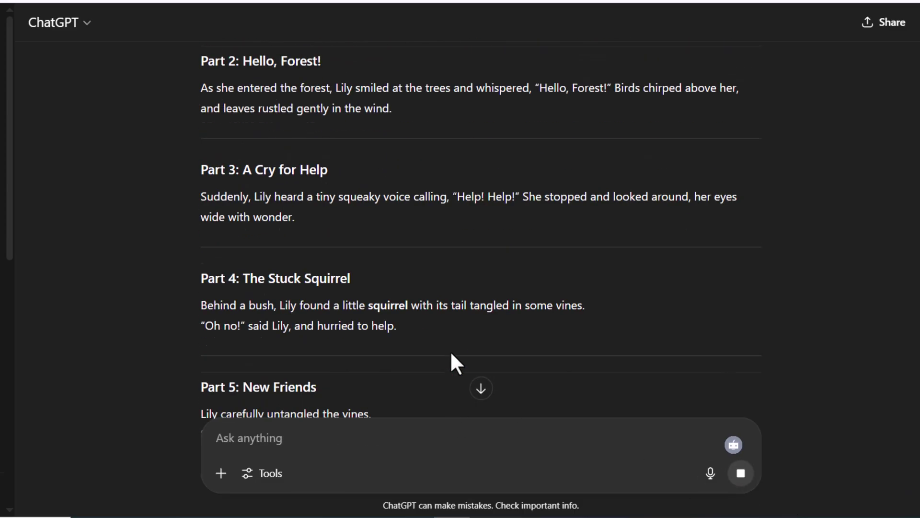
scroll(451, 354, "down", 8)
scroll(453, 351, "down", 6)
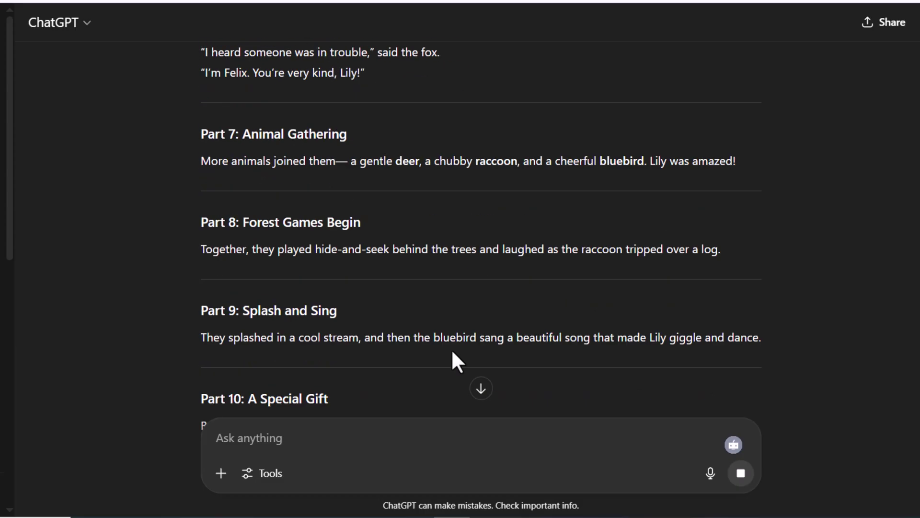
scroll(453, 351, "down", 3)
scroll(454, 350, "down", 3)
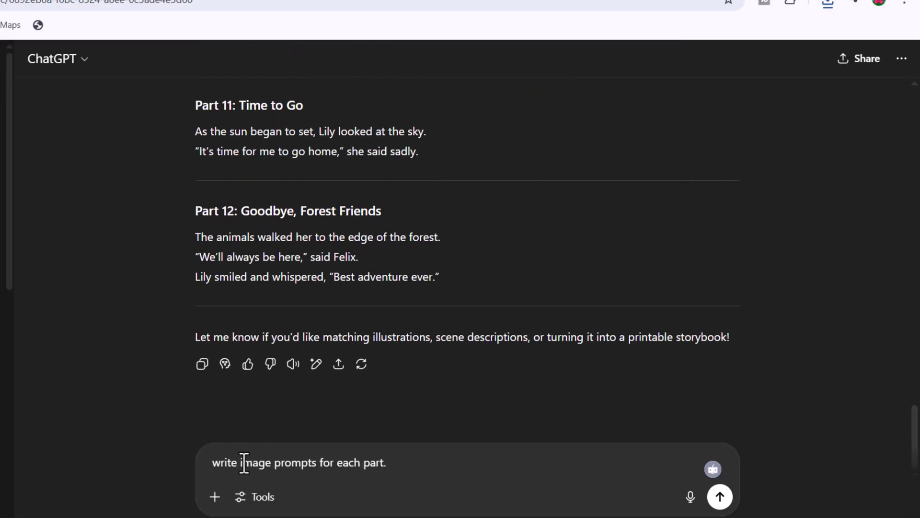
left_click(720, 497)
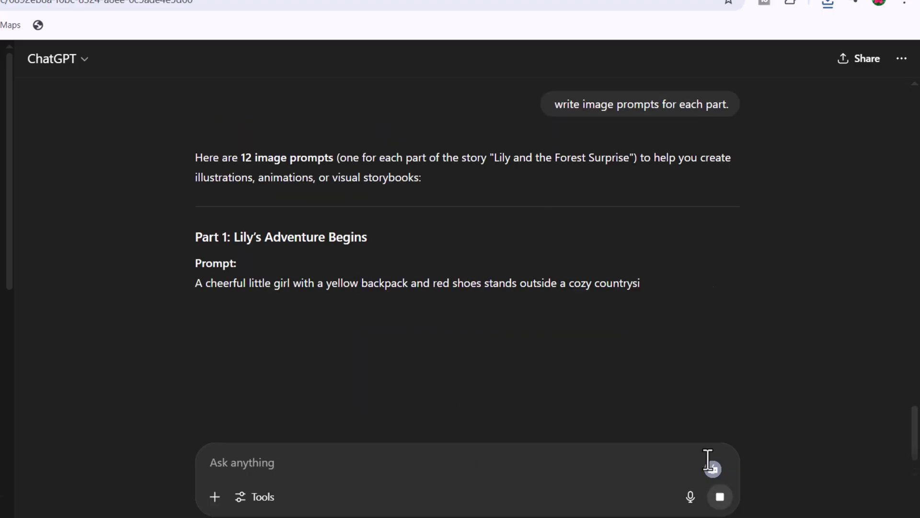
Look over the image prompts and copy the full prompt text of Part 1: Lily's Adventure Begins
scroll(490, 330, "down", 8)
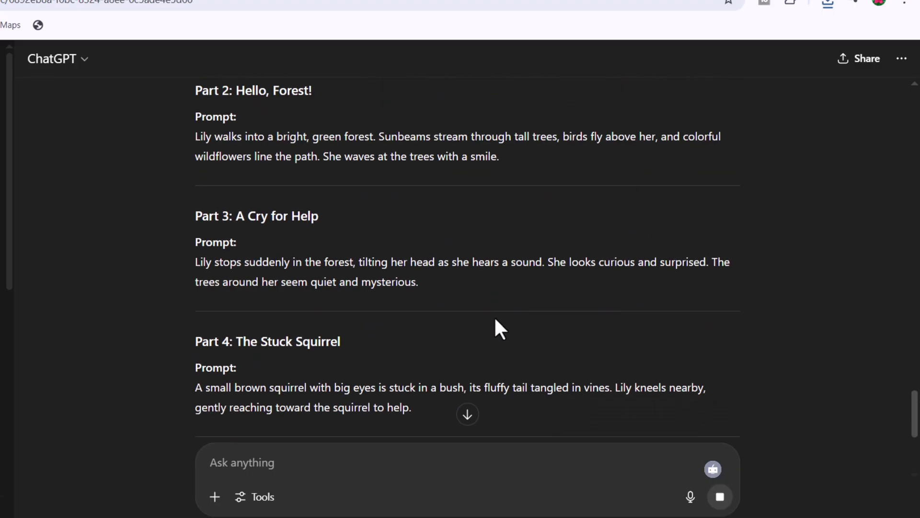
scroll(498, 319, "down", 17)
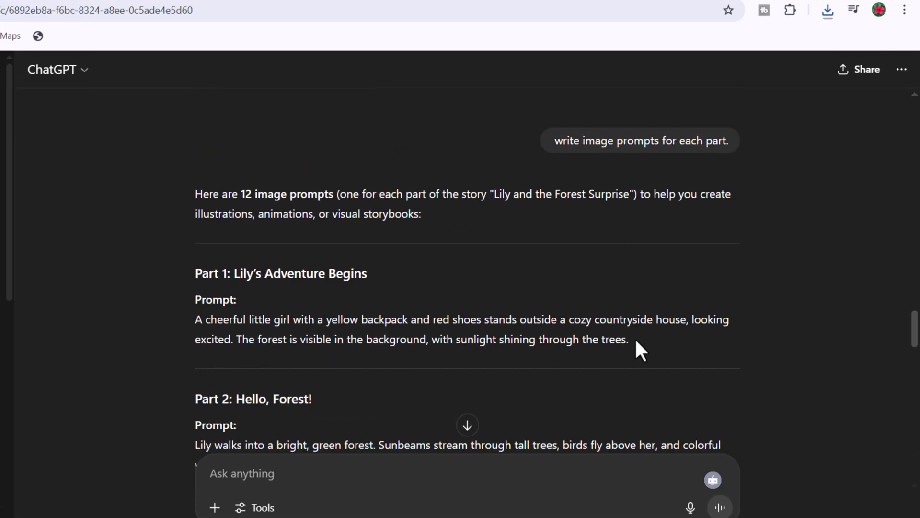
left_click_drag(637, 340, 195, 318)
right_click(231, 317)
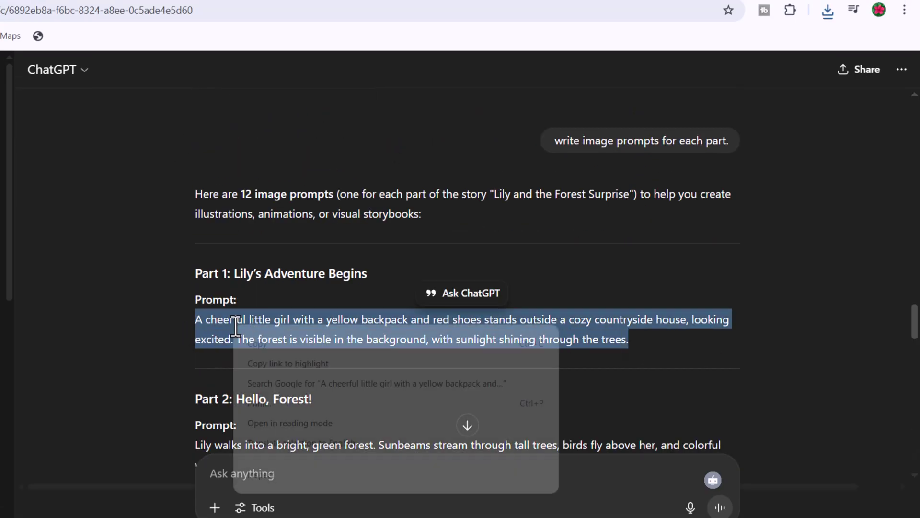
left_click(266, 335)
Switch to Canva, paste the Part 1 prompt, and set Canva AI to create an image from it
left_click(180, 192)
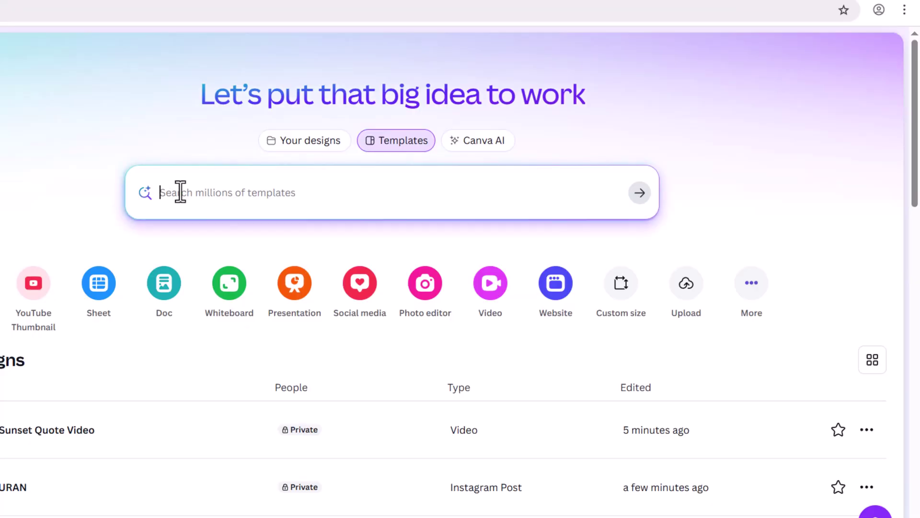
right_click(180, 193)
left_click(212, 362)
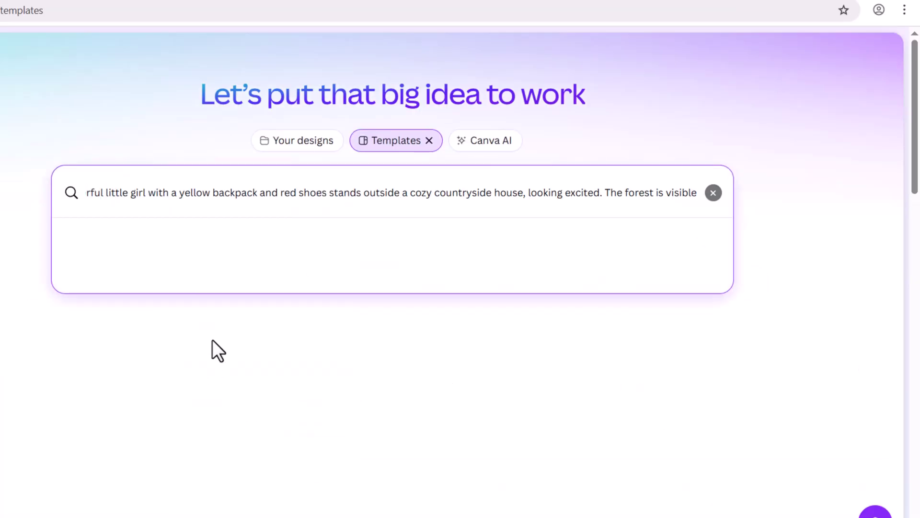
left_click(62, 144)
left_click(479, 142)
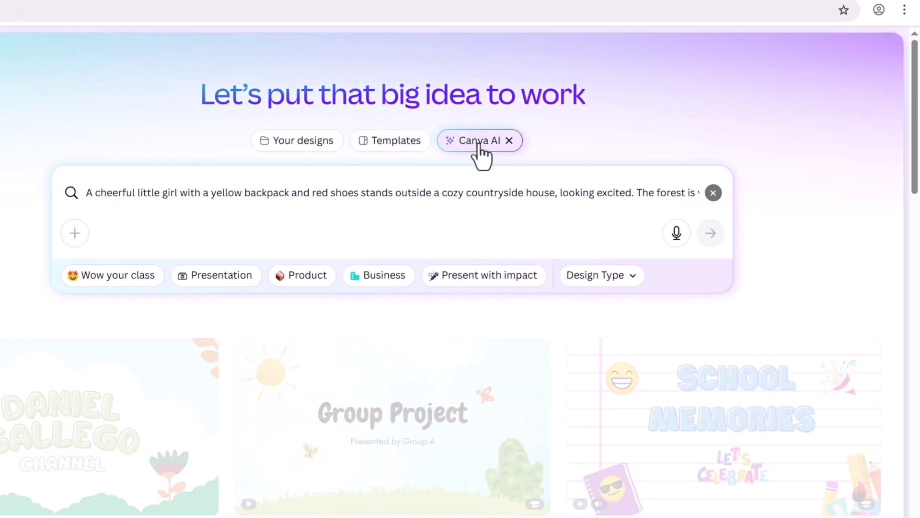
left_click(122, 277)
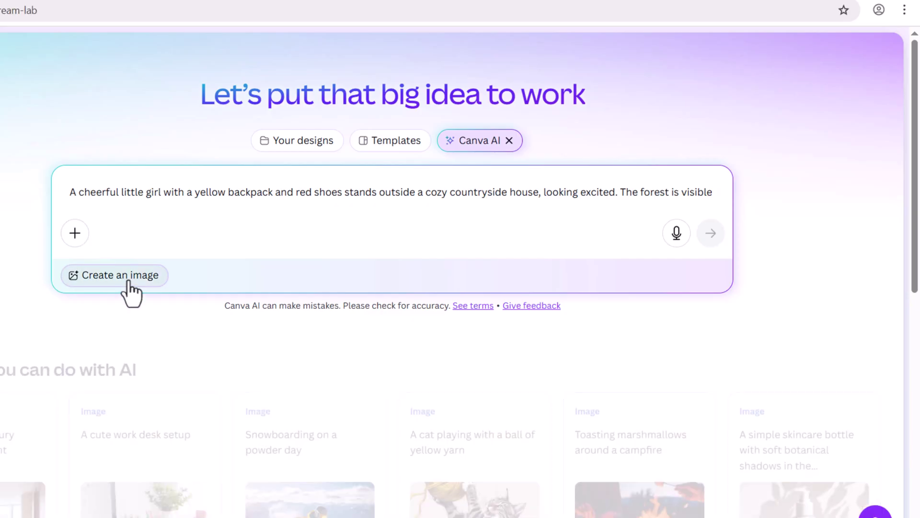
Choose the Illustration style and a 1:1 aspect ratio for the image
left_click(213, 277)
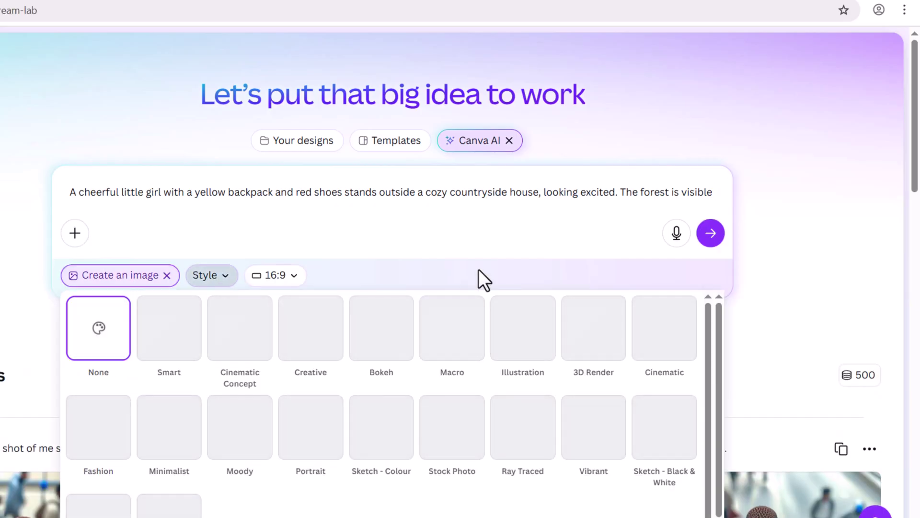
left_click(524, 341)
left_click(302, 278)
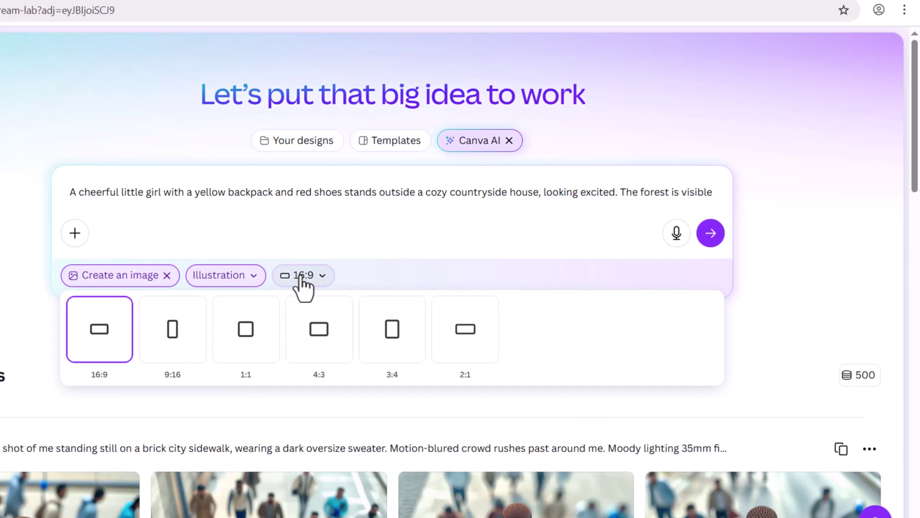
left_click(261, 346)
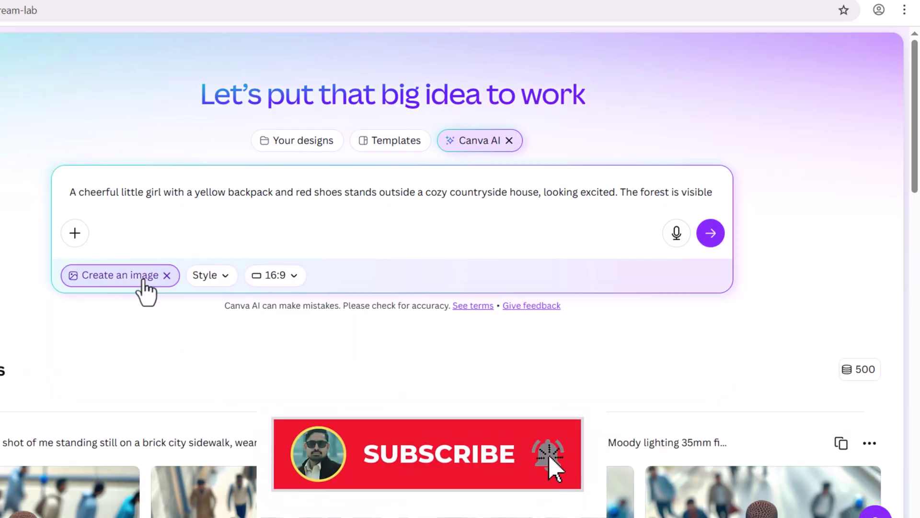
Generate the Part 1 images in the Illustration style with a 1:1 aspect ratio
left_click(212, 276)
left_click(524, 336)
left_click(302, 276)
left_click(249, 333)
left_click(711, 234)
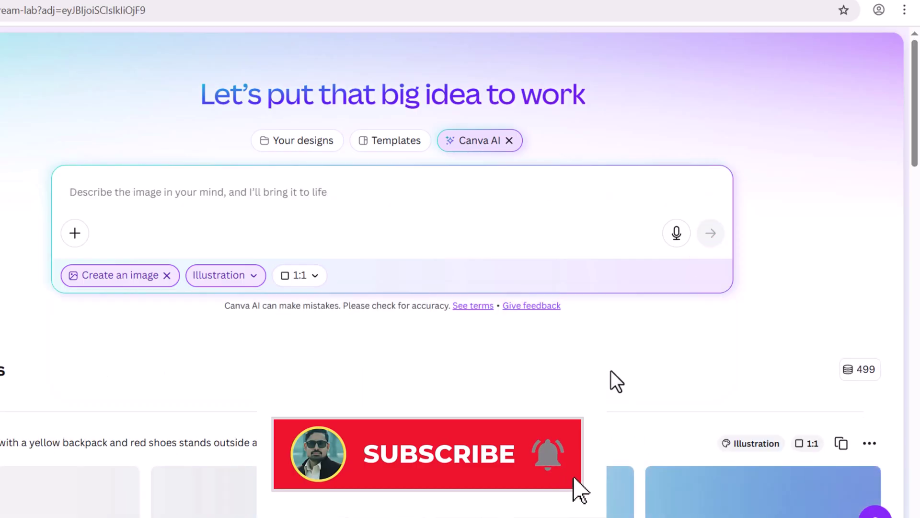
Open the generated image of the girl in a yellow dress with a red backpack for editing, and download it from the results page
scroll(610, 370, "down", 3)
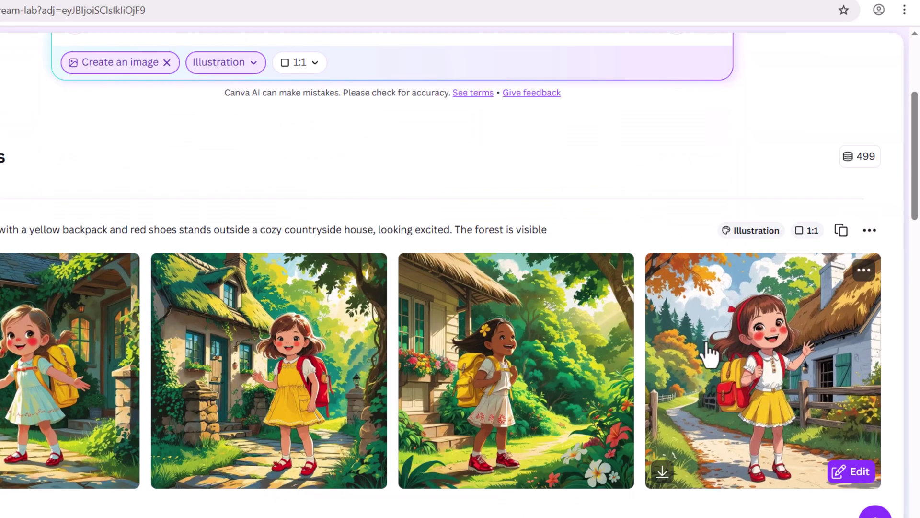
scroll(710, 352, "down", 1)
scroll(709, 352, "up", 1)
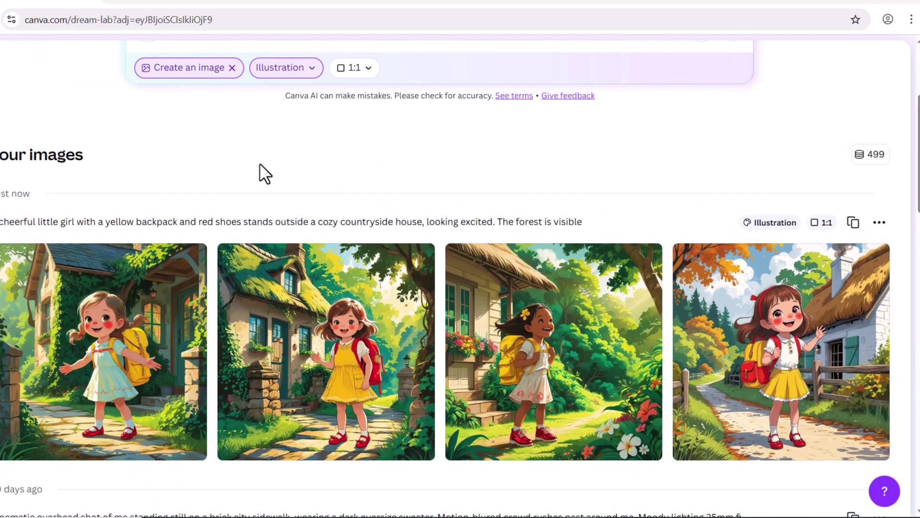
scroll(156, 195, "down", 1)
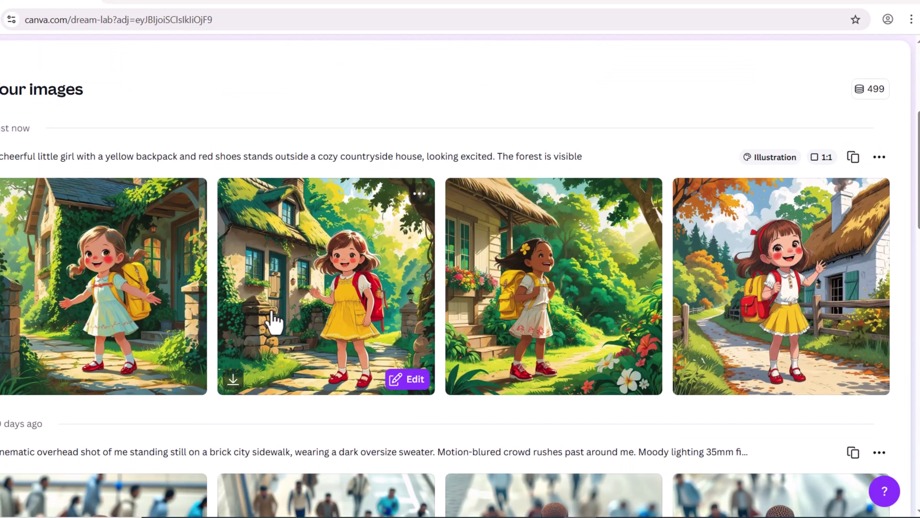
left_click(392, 383)
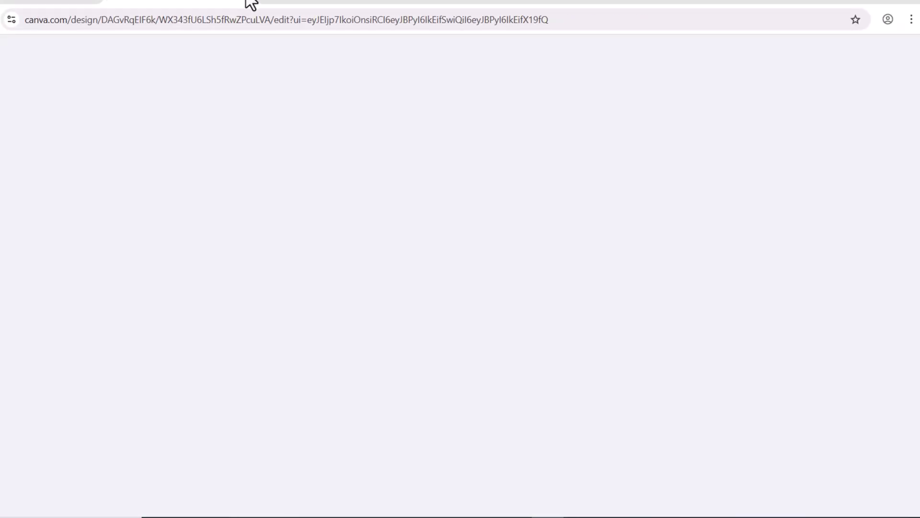
left_click(246, 1)
left_click(234, 382)
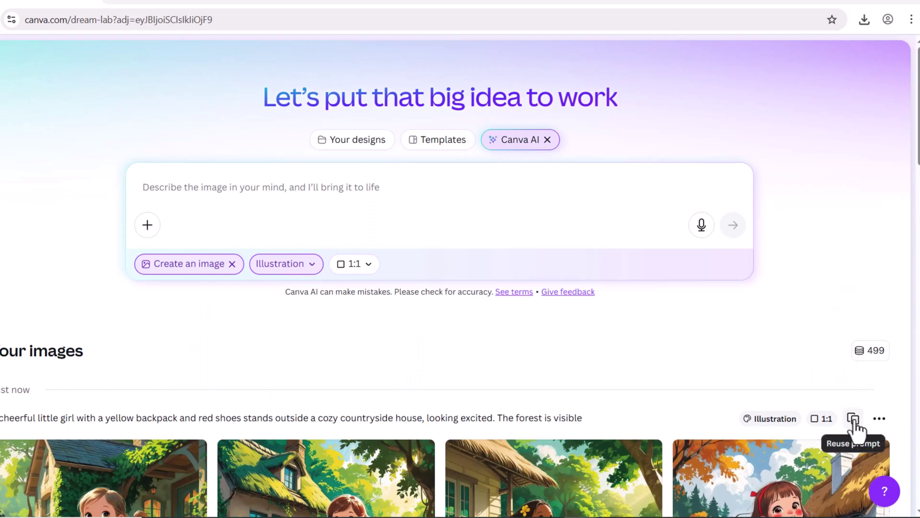
Reuse the first image prompt and remove the closing words "The forest is visible" from it
left_click(853, 420)
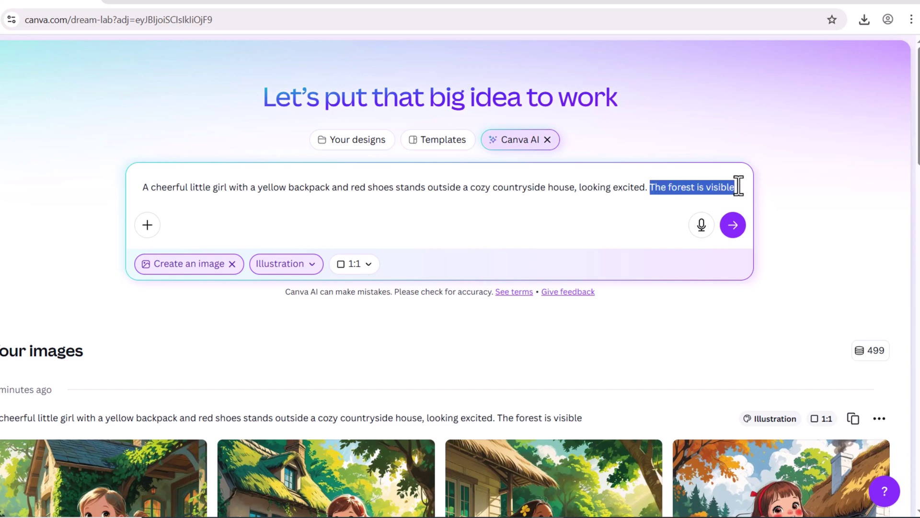
key("BackSpace")
Append ChatGPT's Part 2: Hello, Forest! prompt to the Canva AI image prompt and generate the images
left_click(515, 517)
scroll(387, 347, "down", 2)
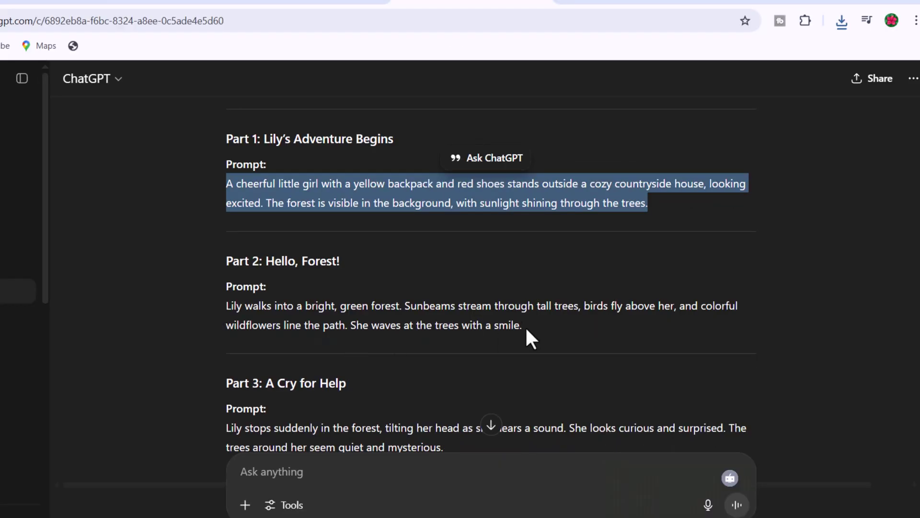
left_click_drag(527, 328, 218, 304)
left_click(556, 517)
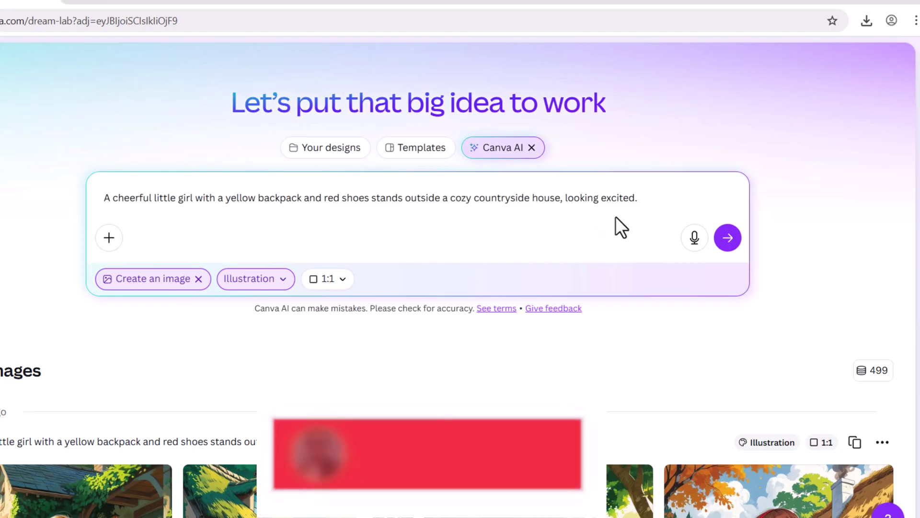
key("ctrl+v")
left_click(730, 271)
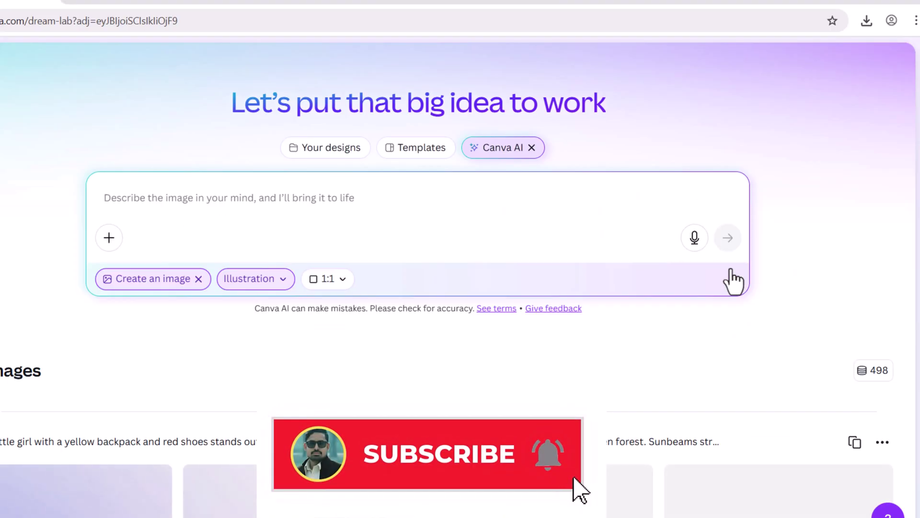
scroll(518, 359, "down", 3)
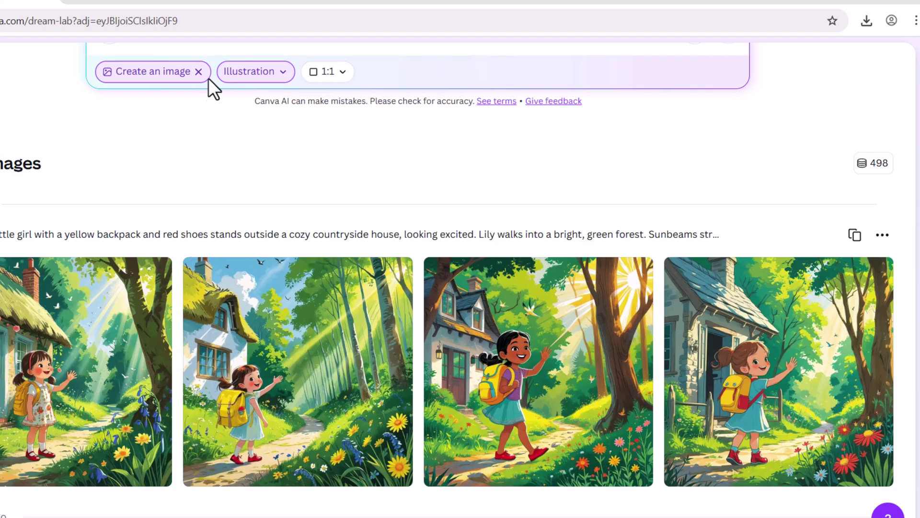
Change the aspect ratio to 16:9 and regenerate the Part 2 forest scene images
left_click(42, 407)
left_click(671, 343)
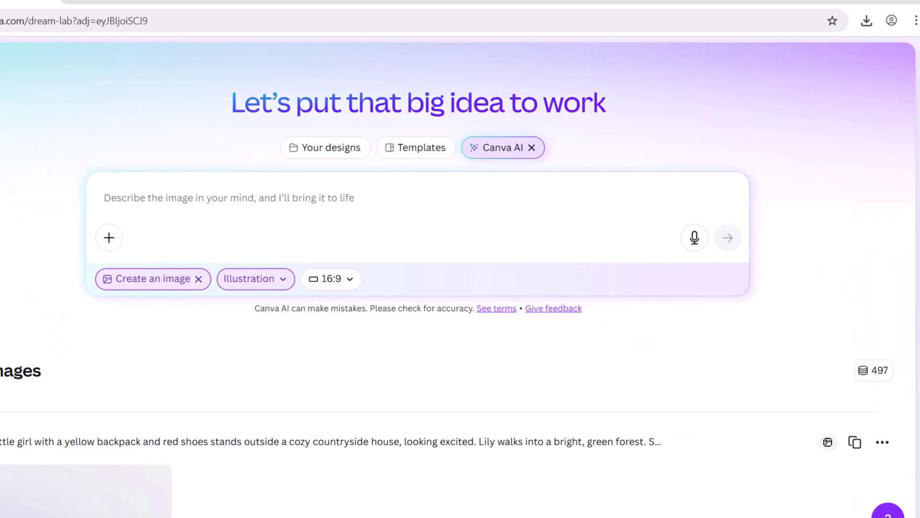
scroll(107, 387, "down", 5)
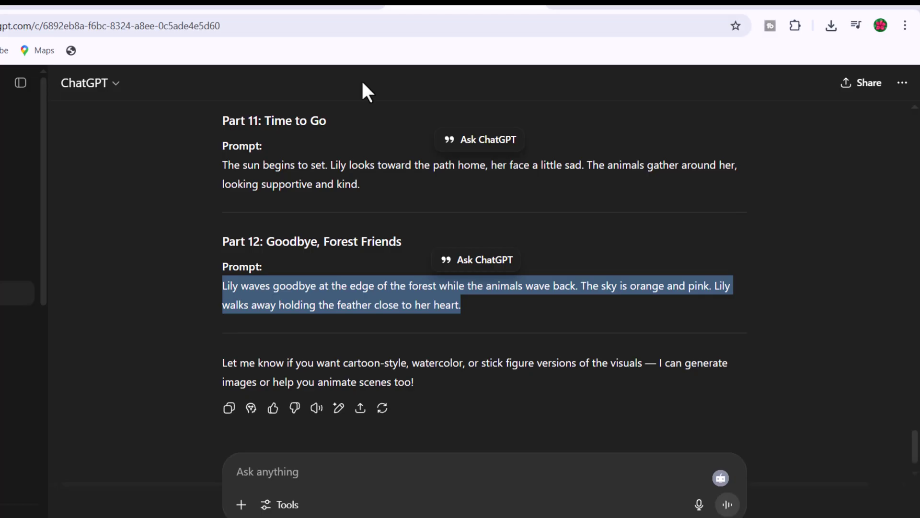
Replace the Part 11 text in the Canva AI prompt with ChatGPT's Part 12: Goodbye, Forest Friends prompt and generate the images
right_click(314, 287)
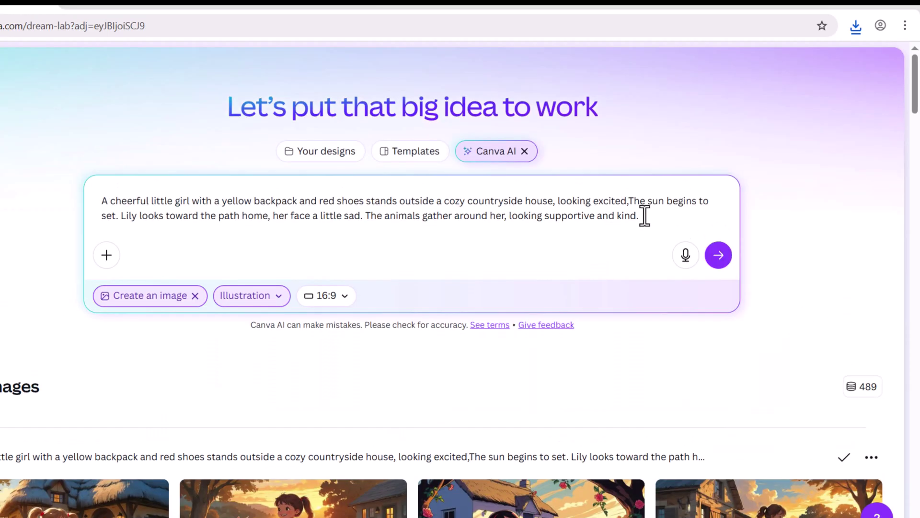
left_click_drag(645, 216, 629, 201)
key("ctrl+v")
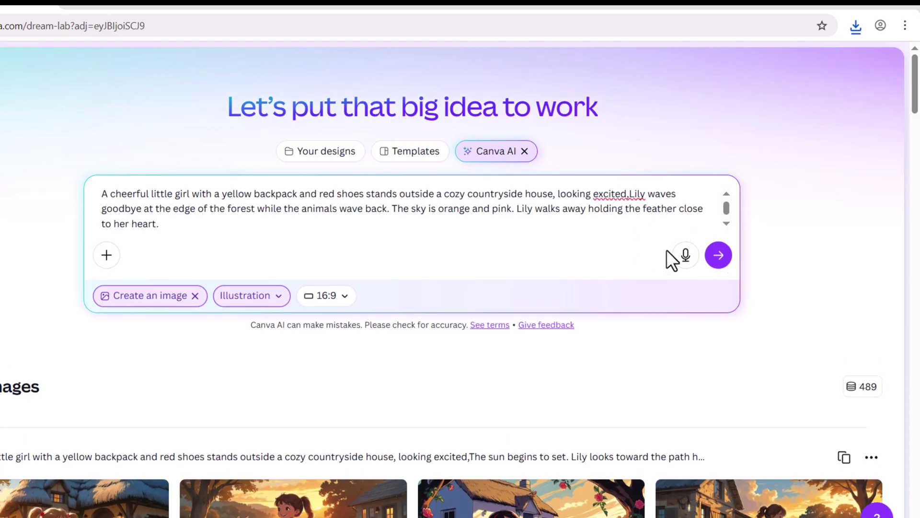
left_click(719, 258)
Download the Part 12 images of the girl in a floral dress and the girl holding a feather
scroll(655, 353, "down", 2)
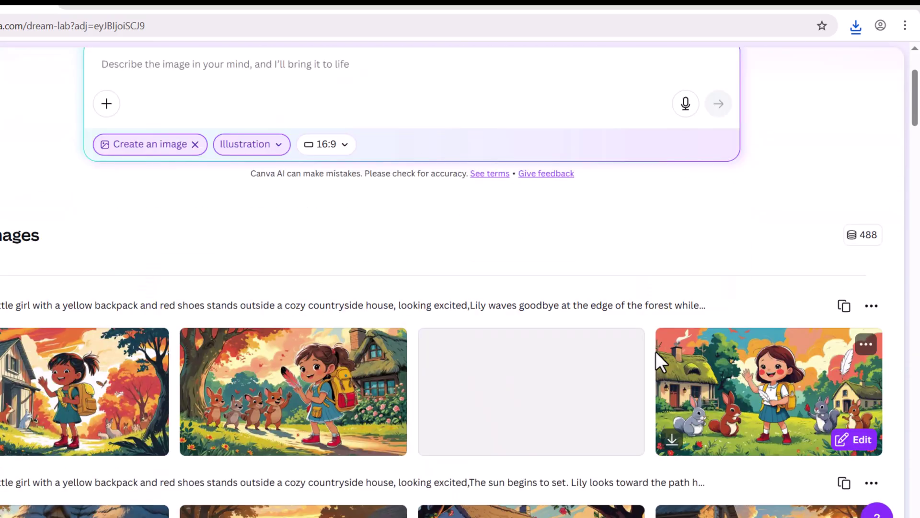
left_click(439, 442)
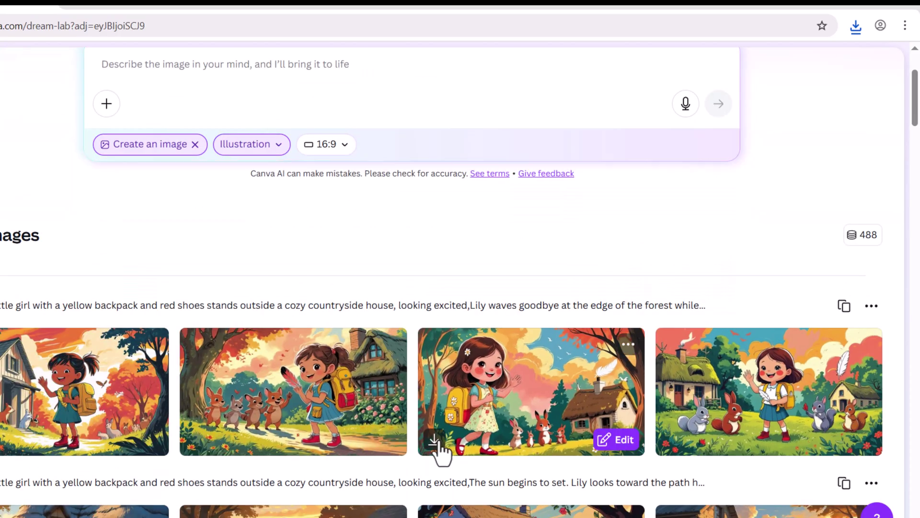
left_click(196, 442)
Switch to Canva's template library and search it for story book designs
scroll(517, 188, "up", 3)
left_click(444, 150)
left_click(280, 197)
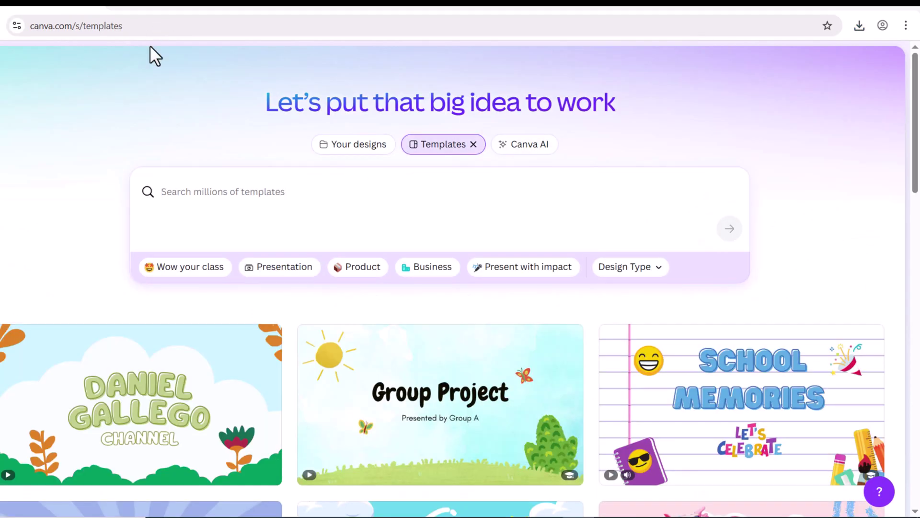
left_click(224, 190)
type("story boo")
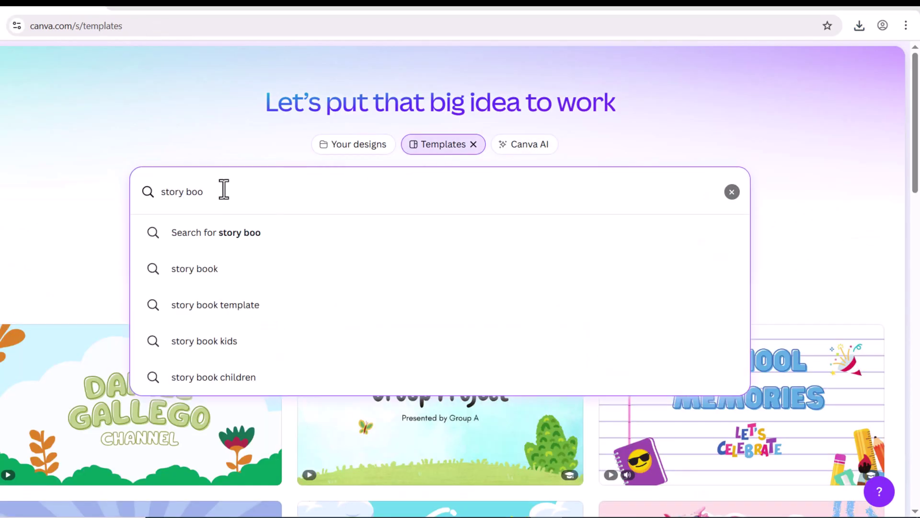
left_click(236, 238)
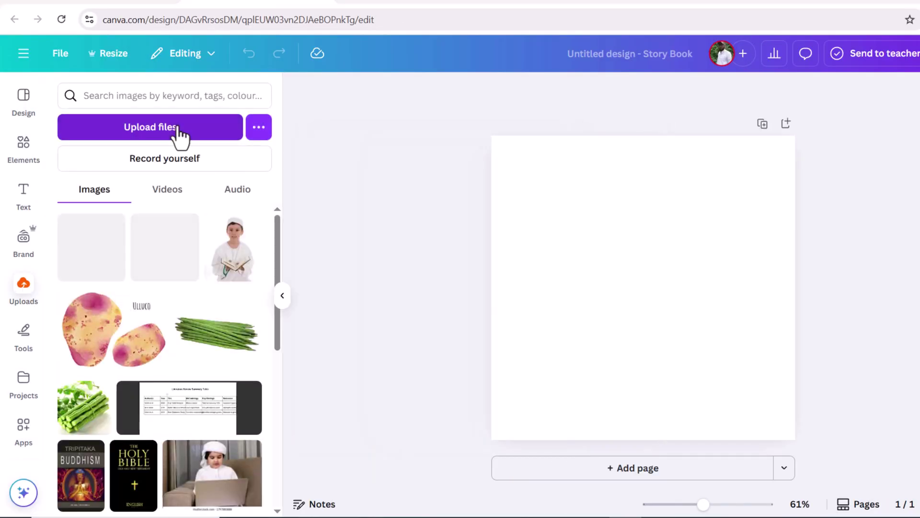
Upload the downloaded storybook illustrations to the blank Story Book design
left_click(177, 129)
scroll(230, 168, "down", 1)
left_click_drag(191, 126, 231, 138)
left_click(289, 270)
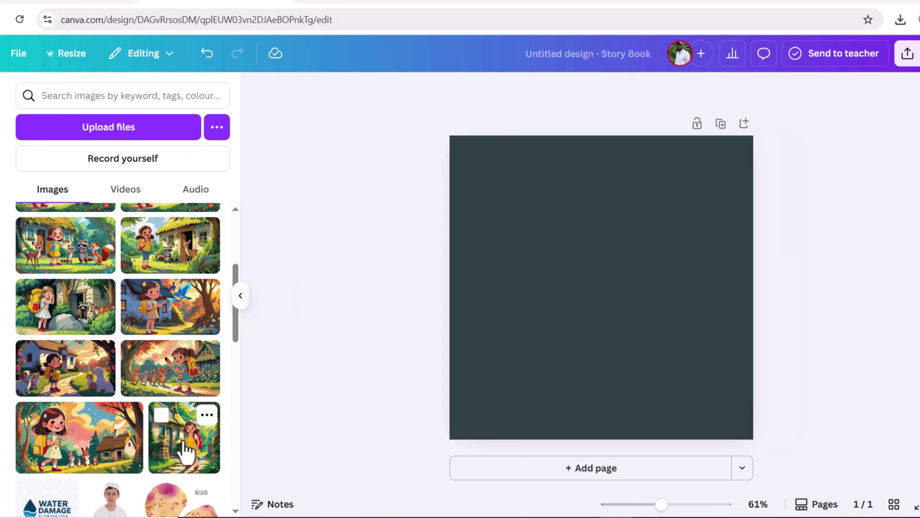
Add the image of the girl in a yellow dress, enlarge it to fill the page, and set it as the background
left_click(187, 450)
left_click_drag(704, 187, 754, 136)
left_click_drag(500, 389, 441, 437)
right_click(539, 311)
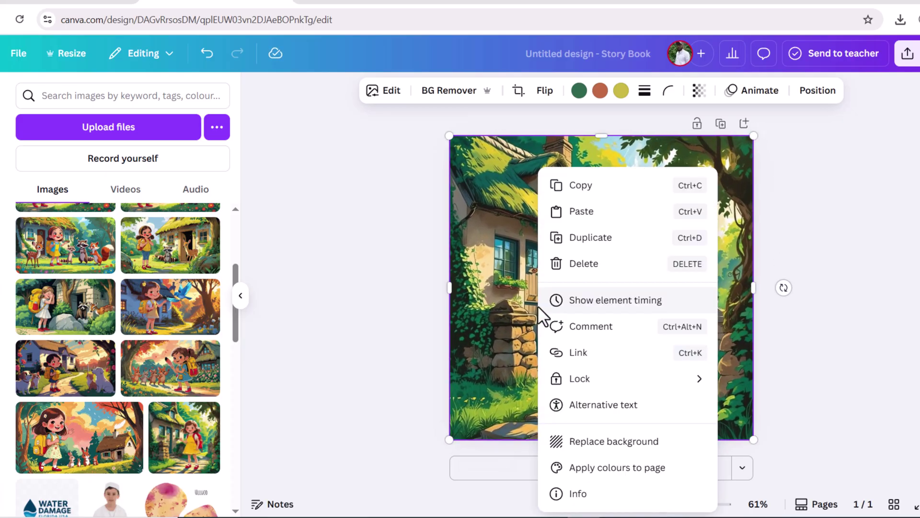
left_click(613, 443)
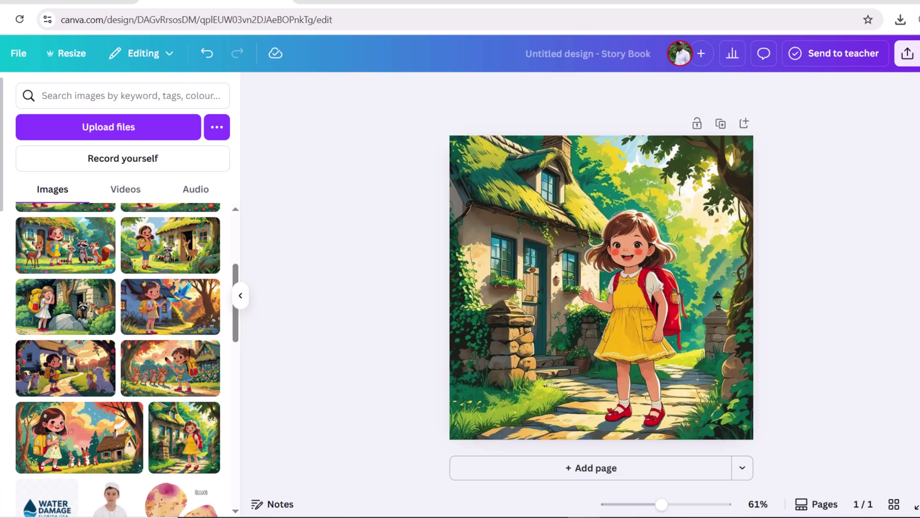
Add a heading to the cover and replace its text with the title "Lily and the Forest Surprise"
left_click(1, 204)
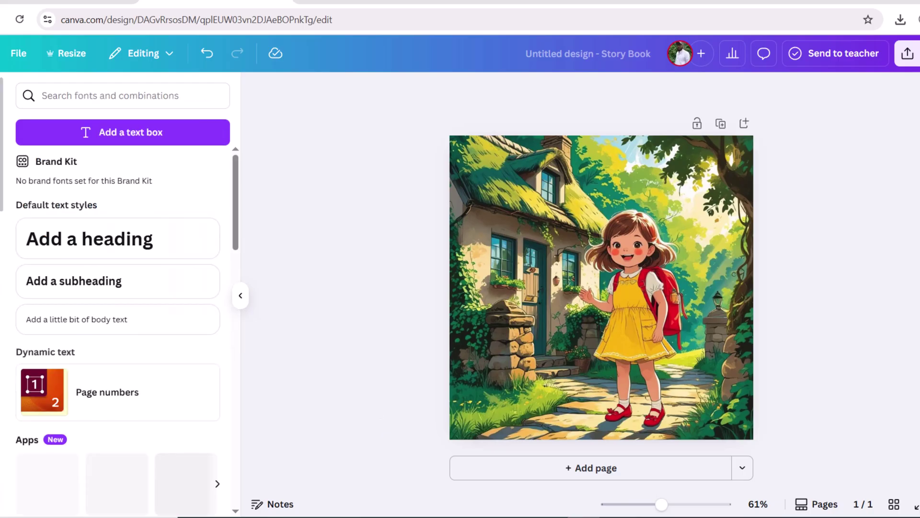
left_click(106, 246)
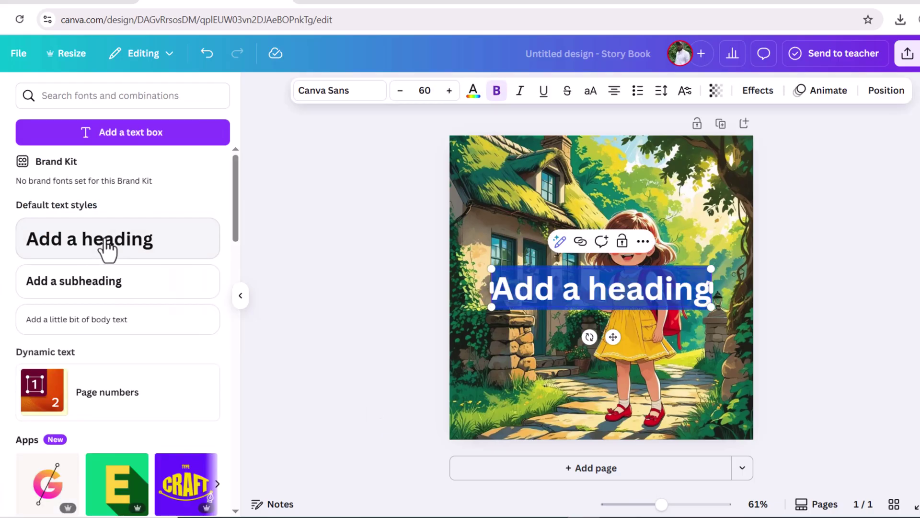
double_click(585, 291)
key("BackSpace")
key("ctrl+v")
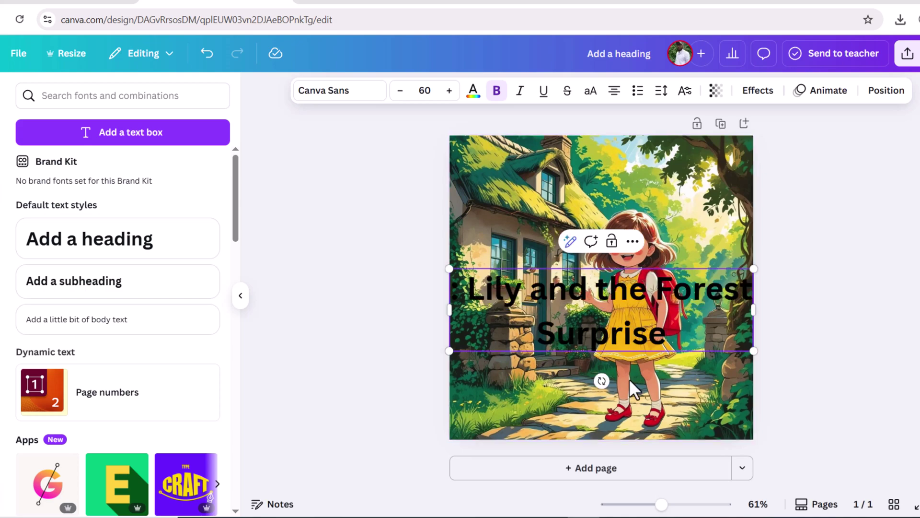
Shrink the title to about size 42.2, place it at the top of the cover, and remove its leading colon
left_click_drag(752, 269, 664, 292)
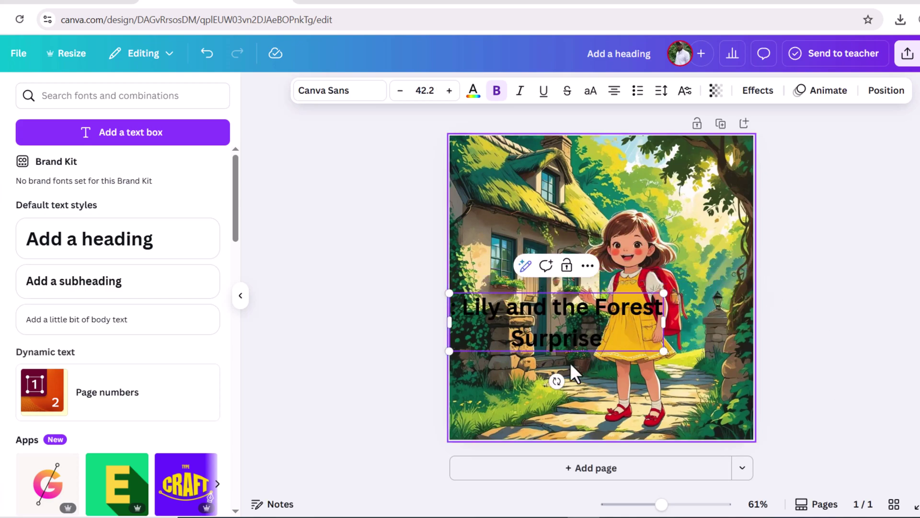
left_click(577, 370)
left_click_drag(565, 339, 572, 190)
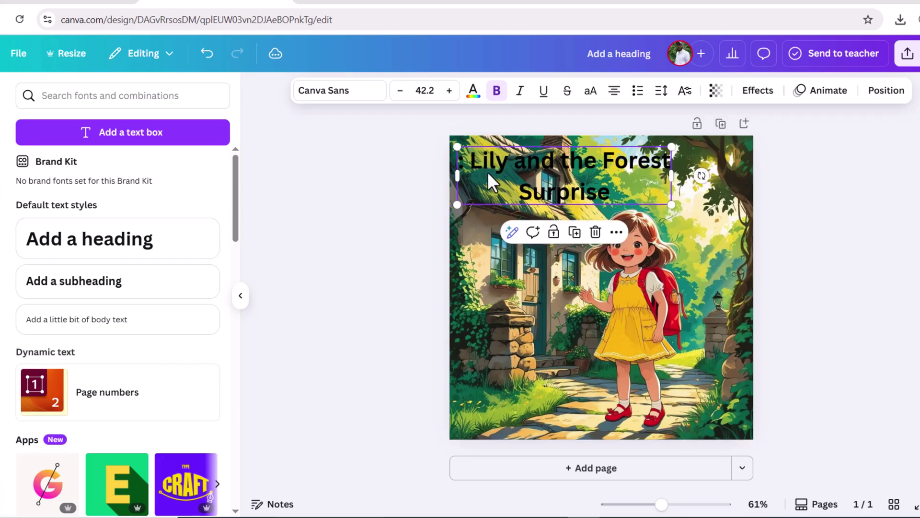
key("BackSpace")
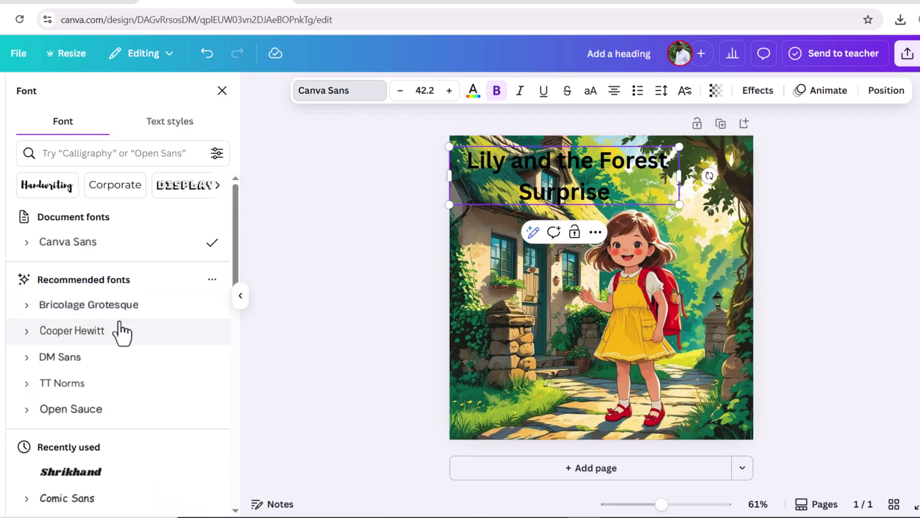
Search the fonts for "swe" and set the title in Sweet Dreams
scroll(122, 337, "down", 10)
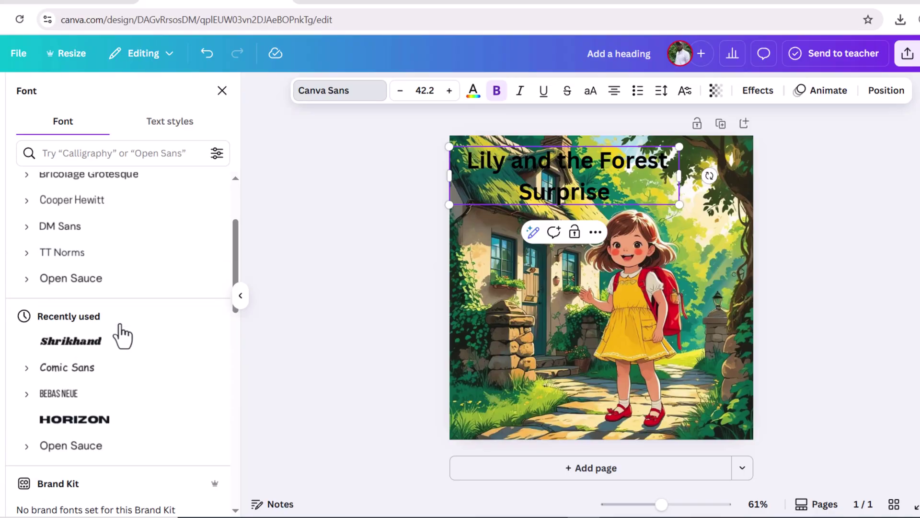
scroll(122, 337, "down", 3)
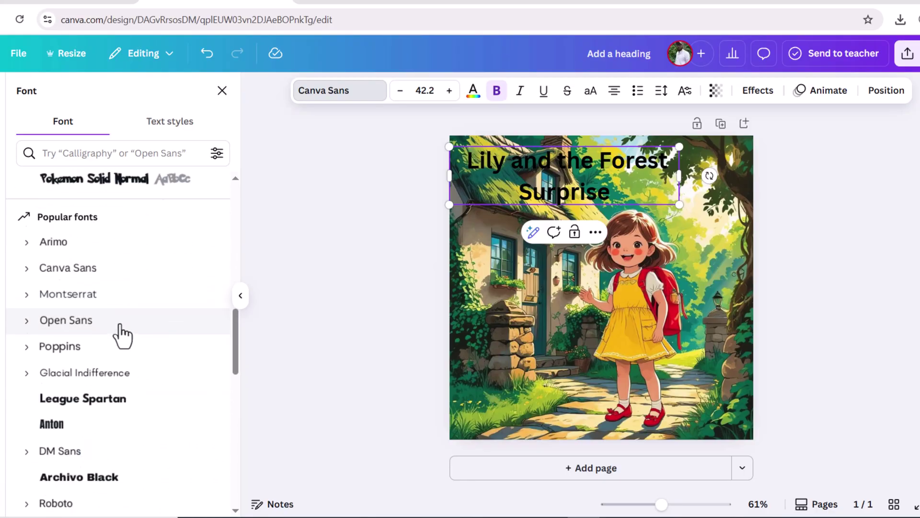
scroll(122, 337, "down", 10)
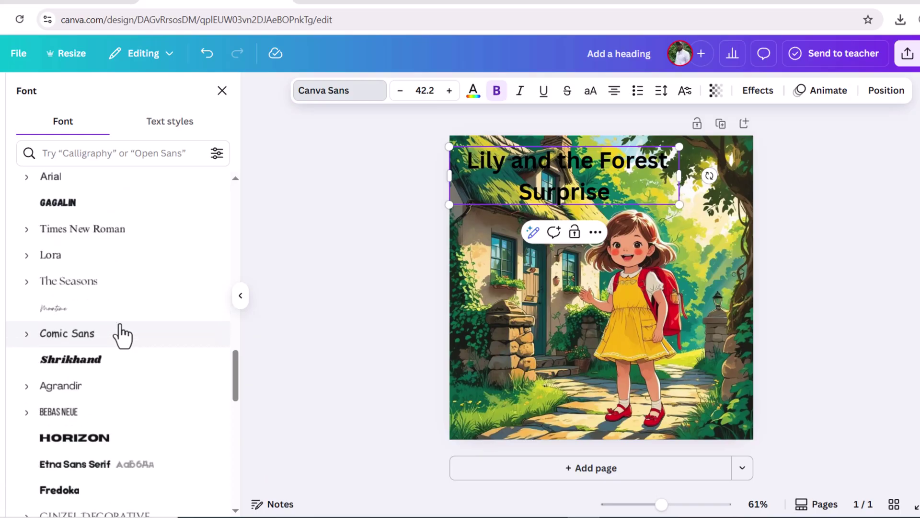
scroll(122, 337, "down", 10)
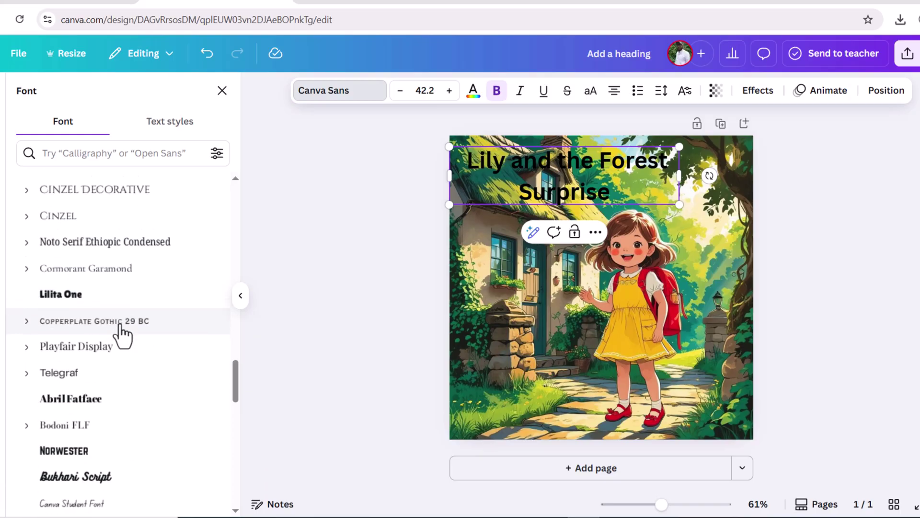
scroll(122, 334, "down", 2)
left_click(107, 153)
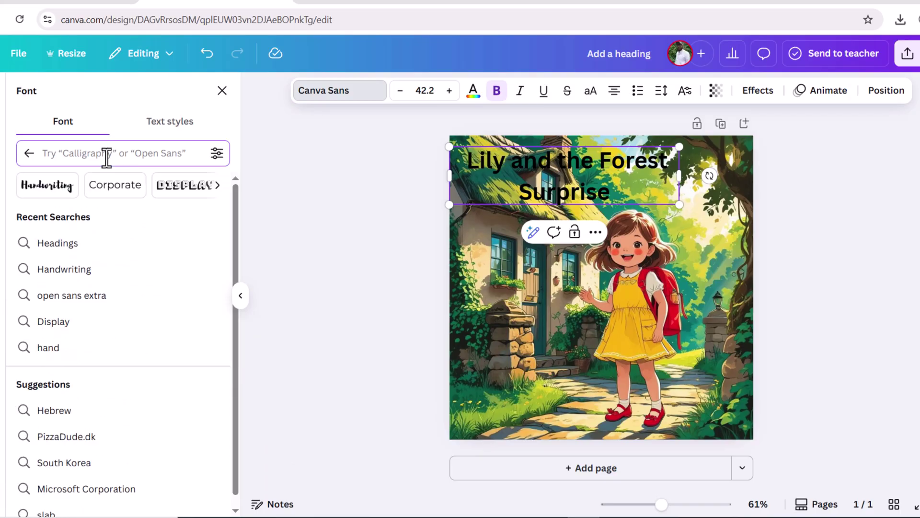
type("swe")
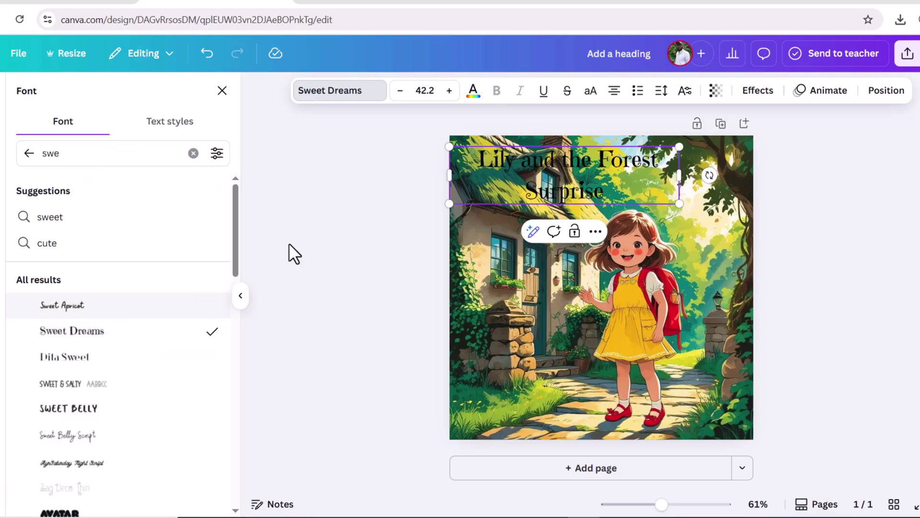
Try font sizes 32, 72 and 64 on the cover title
left_click(422, 91)
scroll(411, 307, "down", 2)
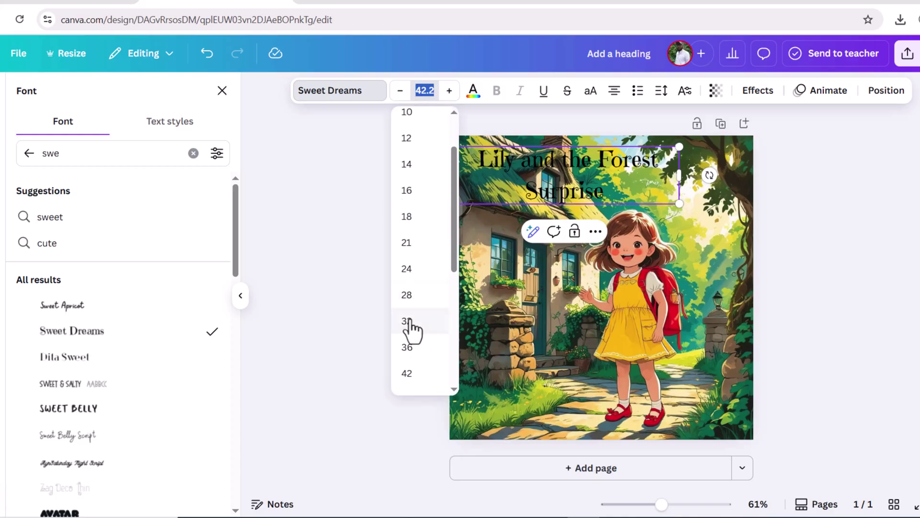
left_click(412, 325)
left_click(424, 90)
scroll(408, 312, "down", 3)
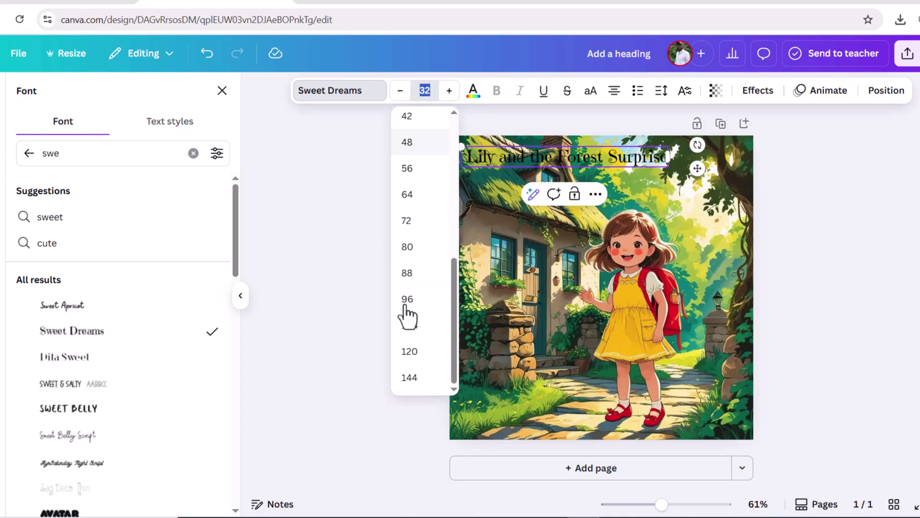
left_click(409, 222)
left_click(428, 90)
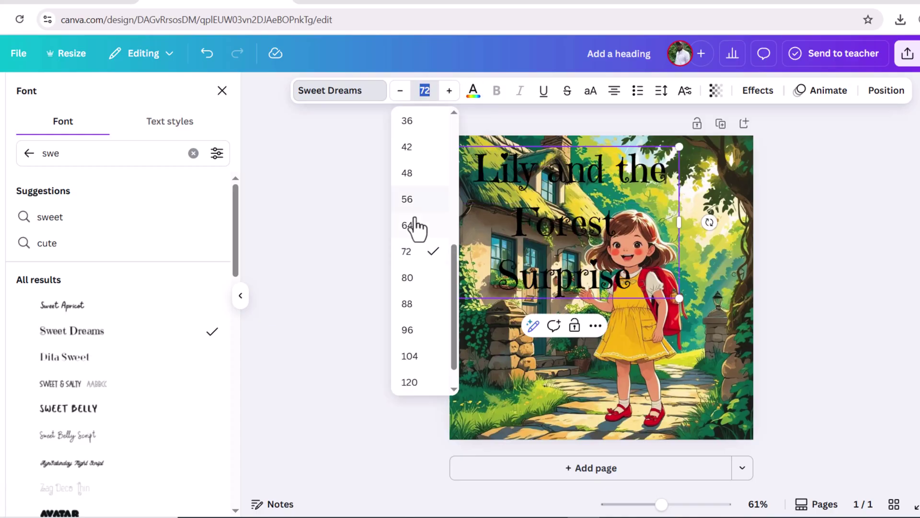
left_click(415, 222)
Set the title's font size to 42 and convert it to uppercase
left_click(425, 91)
left_click(411, 181)
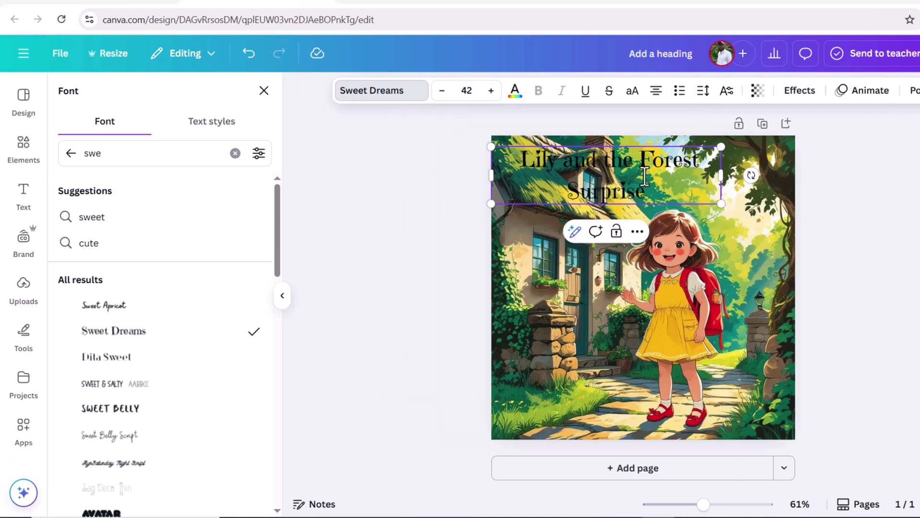
left_click(591, 93)
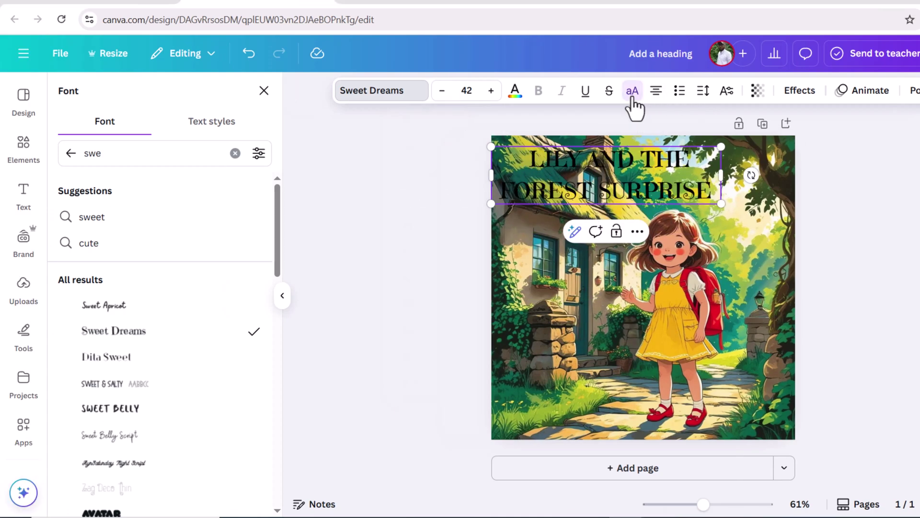
Apply the Background effect and the Curve shape to the title
left_click(802, 94)
left_click(95, 430)
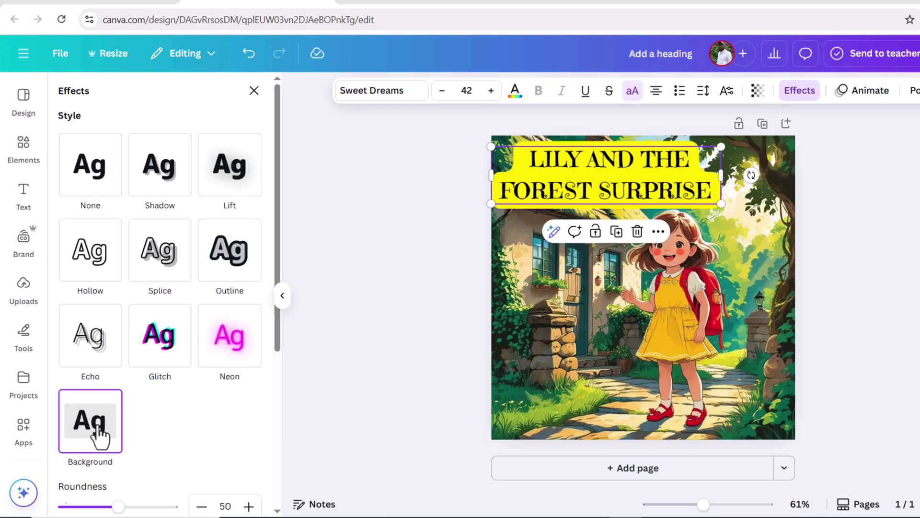
scroll(176, 439, "down", 5)
left_click(160, 458)
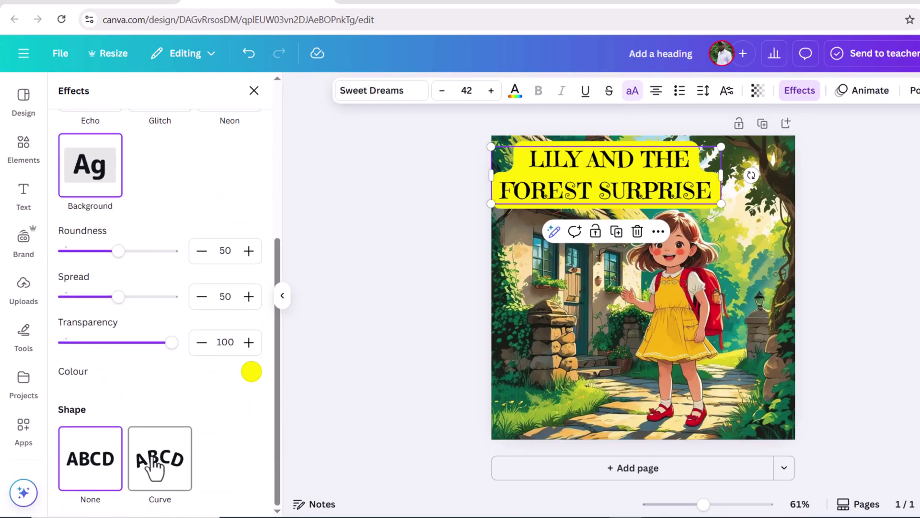
Flatten the title's curve and position it across the upper part of the cover, just above the girl's head
left_click_drag(435, 259, 525, 246)
scroll(164, 437, "down", 2)
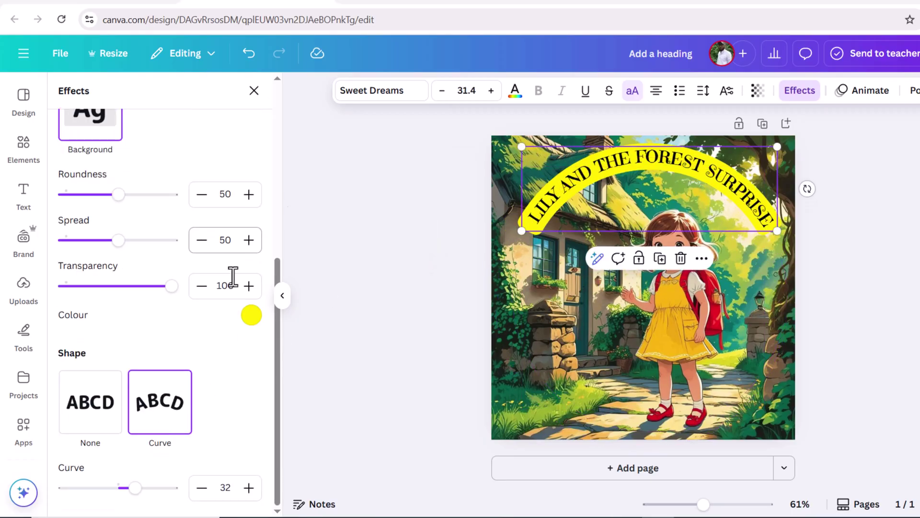
left_click_drag(133, 490, 127, 491)
left_click_drag(526, 193, 522, 210)
Set the title background's roundness to 80 and spread to 98, and collapse the effects settings
left_click(801, 92)
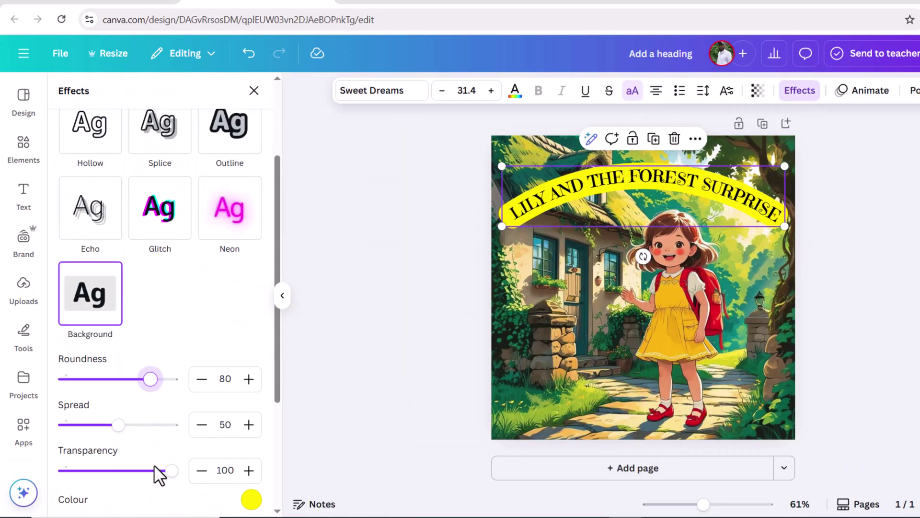
left_click_drag(118, 424, 168, 421)
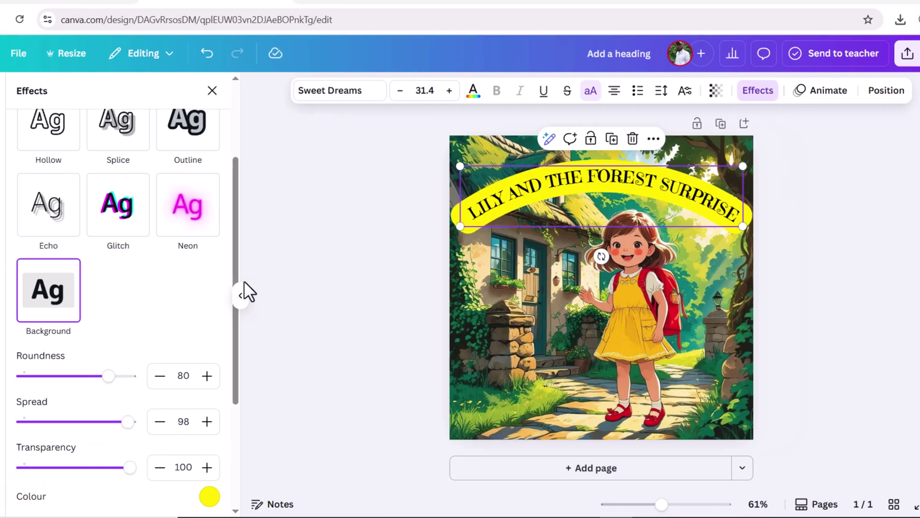
left_click(282, 295)
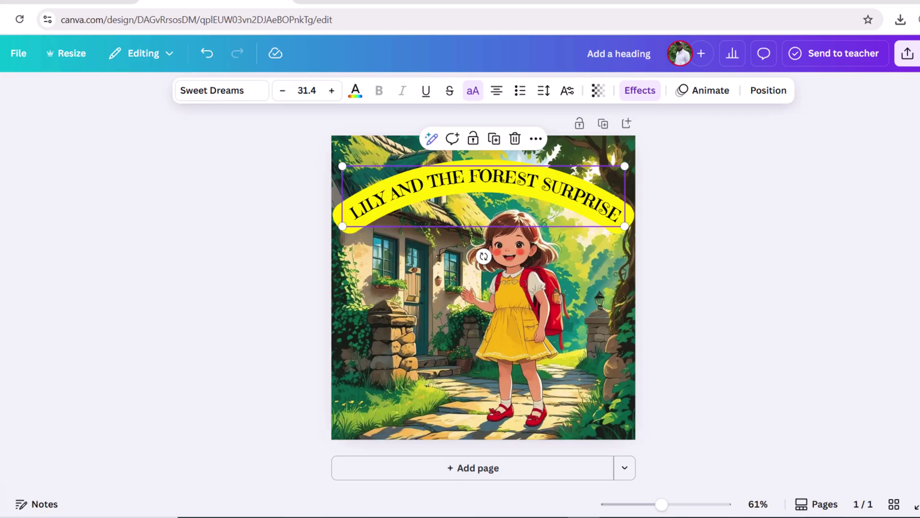
Add a second page to the storybook and search the element graphics for forest
left_click(891, 244)
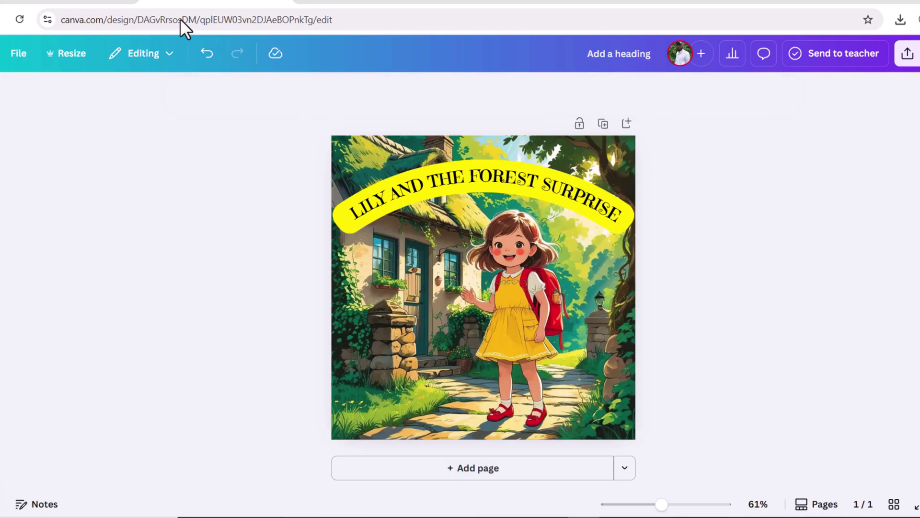
left_click(486, 469)
left_click(21, 153)
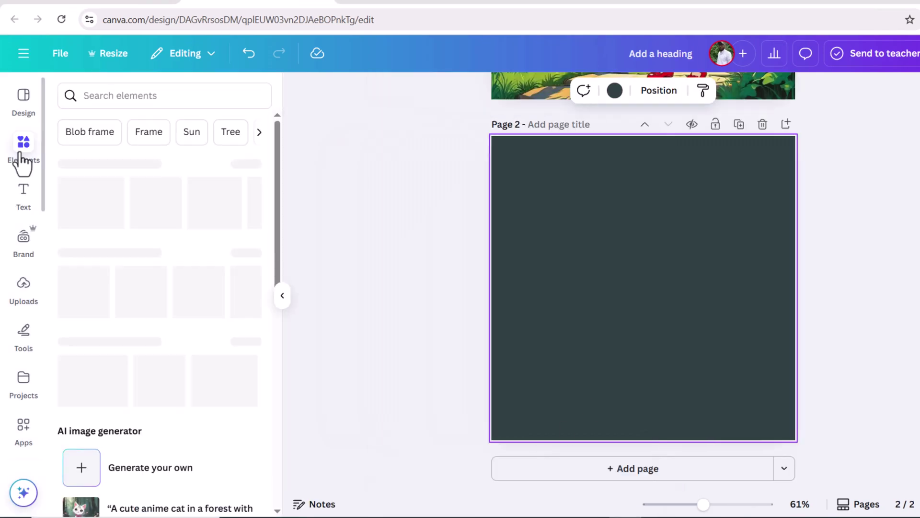
left_click(110, 96)
type("fo")
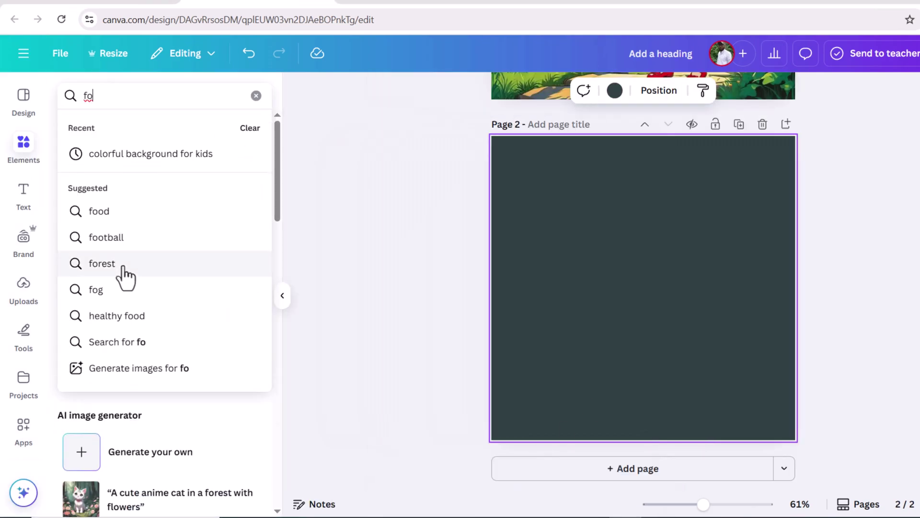
left_click(118, 264)
left_click(107, 129)
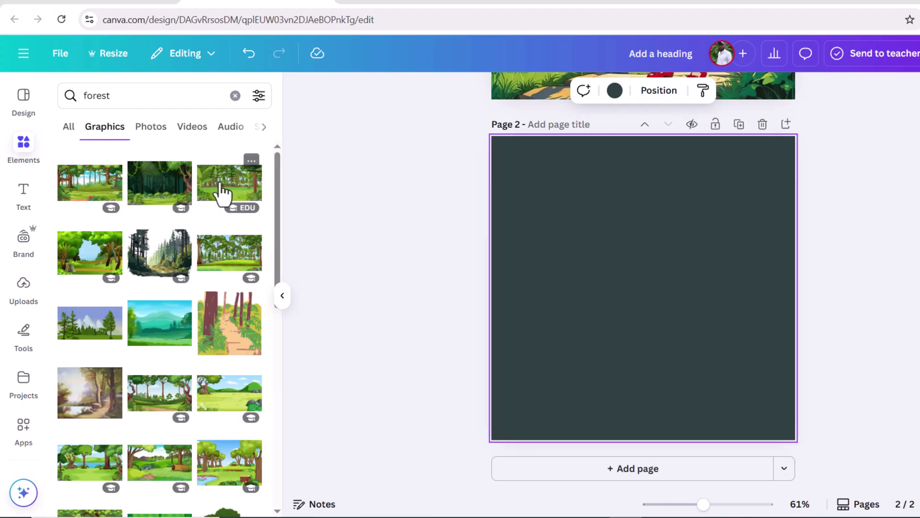
Add the dark green forest clearing graphic, enlarge it to cover page 2 and make it mostly transparent
scroll(222, 192, "down", 5)
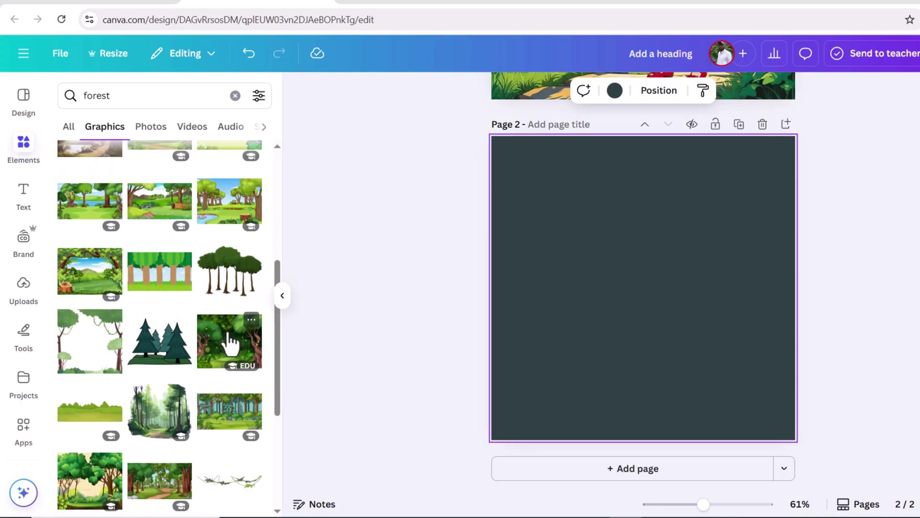
left_click(229, 341)
left_click_drag(766, 187, 803, 123)
left_click_drag(522, 390, 467, 455)
left_click(725, 90)
left_click_drag(729, 144, 633, 135)
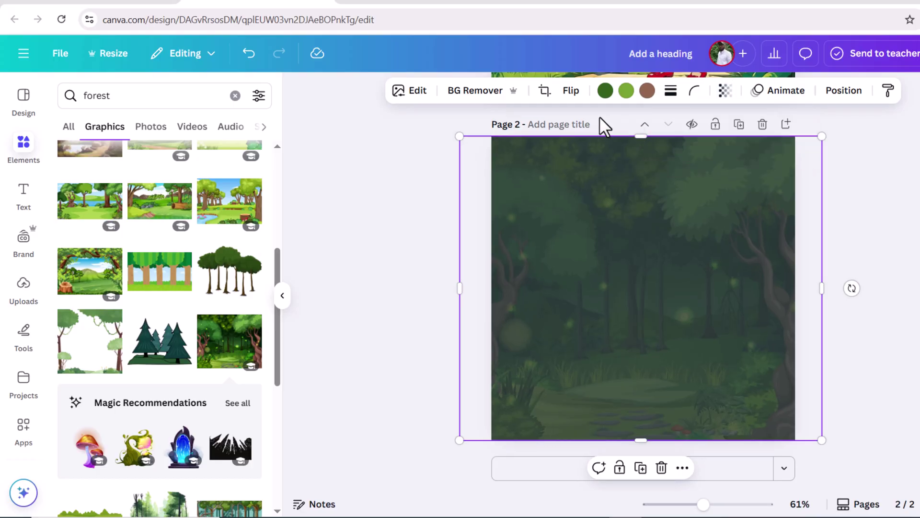
Recolour the forest backdrop with the cover photo's dark olive #40402F, and lighten it to a pale olive with a custom colour
left_click(606, 92)
left_click(100, 315)
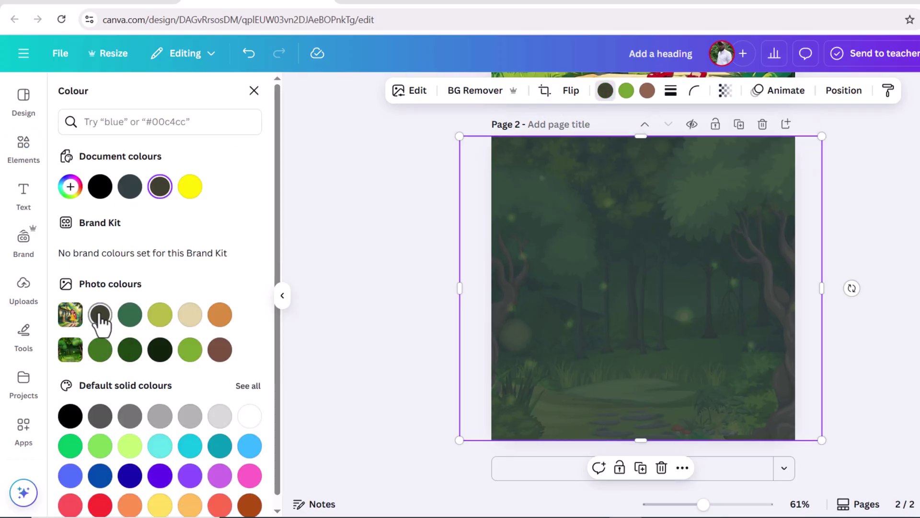
left_click(350, 214)
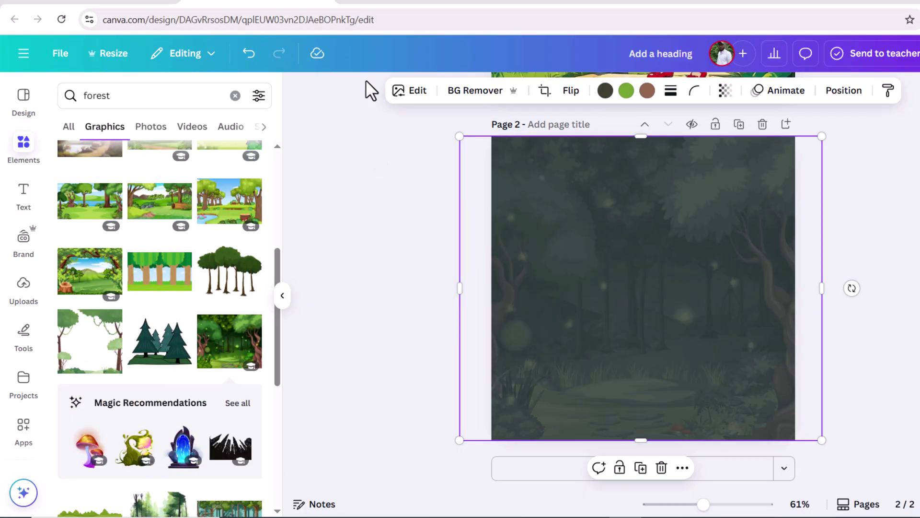
left_click(606, 91)
left_click(71, 186)
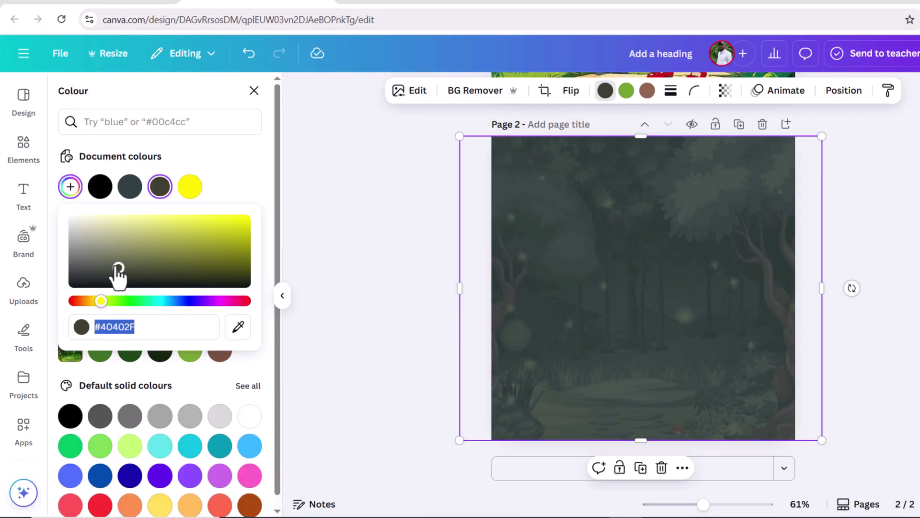
left_click_drag(117, 274, 106, 245)
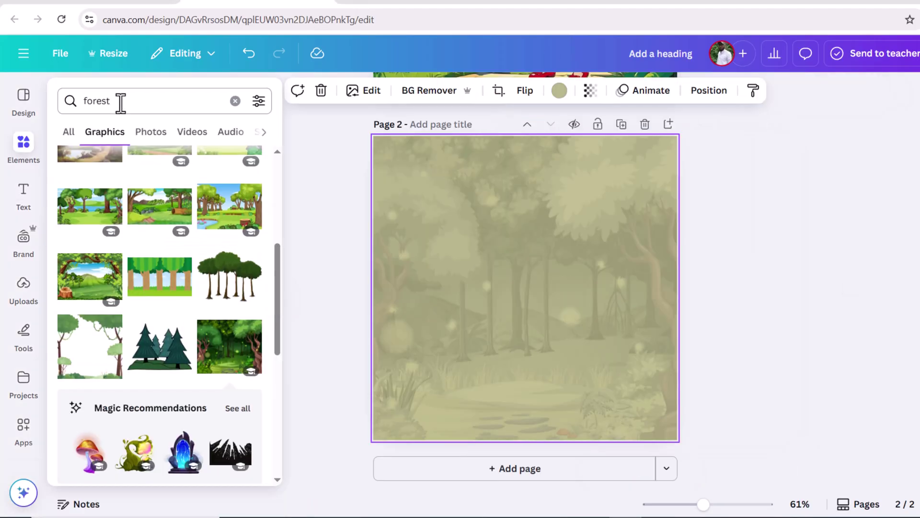
Search the elements for cloud across all categories and go to the frames
left_click(74, 100)
type("clou")
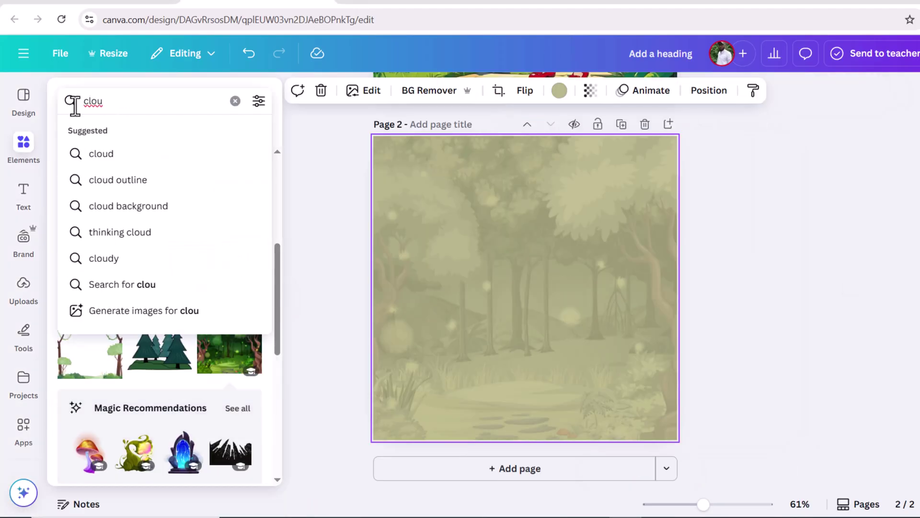
left_click(98, 158)
left_click(68, 134)
scroll(132, 378, "down", 1)
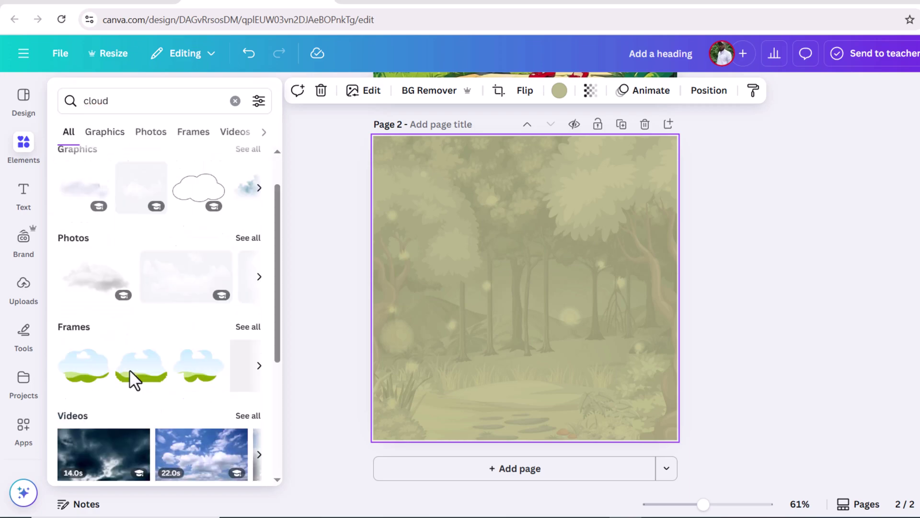
Add the first cloud-shaped frame to page 2 and enlarge it across the page's upper half
left_click(88, 356)
left_click_drag(527, 293, 564, 243)
left_click_drag(485, 289, 450, 313)
left_click_drag(525, 288, 537, 288)
left_click_drag(461, 314, 446, 321)
Fill the cloud frame with the uploaded picture of the girl in the yellow dress with a red backpack
left_click(19, 290)
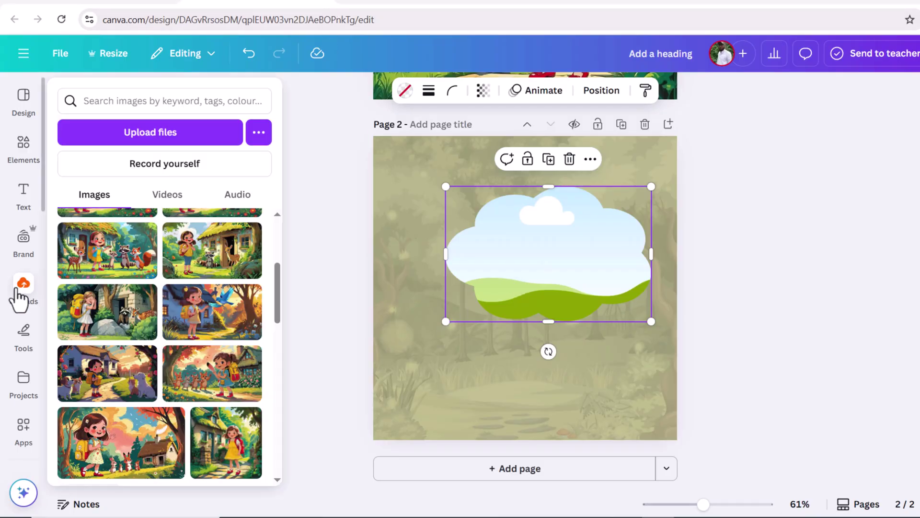
scroll(186, 340, "down", 2)
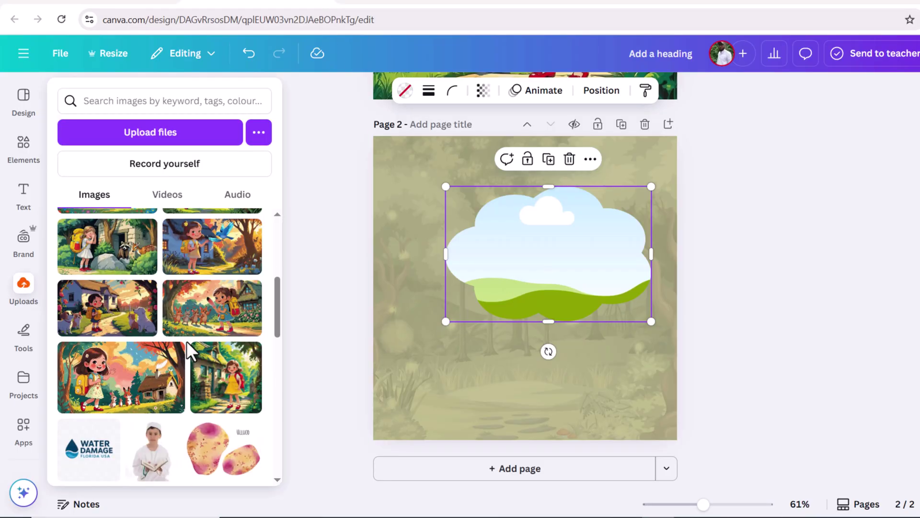
scroll(186, 341, "up", 3)
scroll(186, 341, "down", 3)
left_click_drag(221, 398, 526, 261)
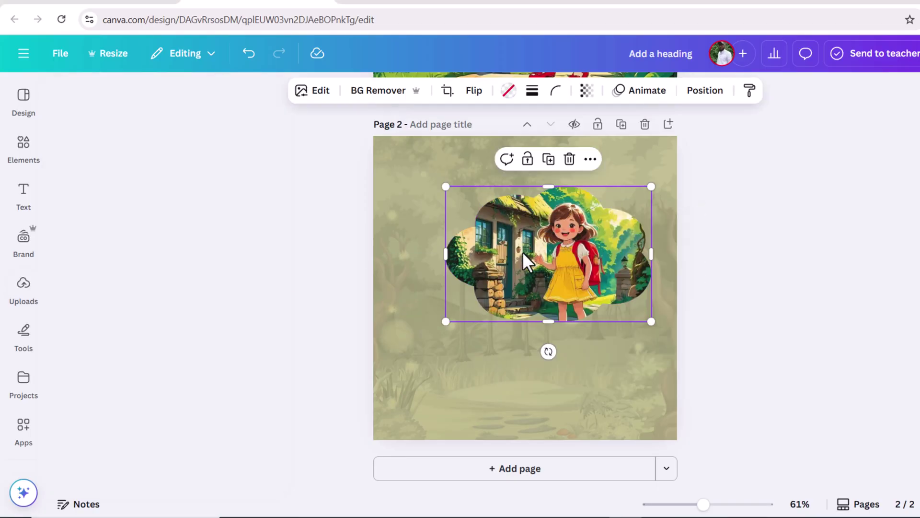
Add a paragraph text box under the cloud picture and delete the duplicate text box
left_click(22, 196)
left_click(157, 134)
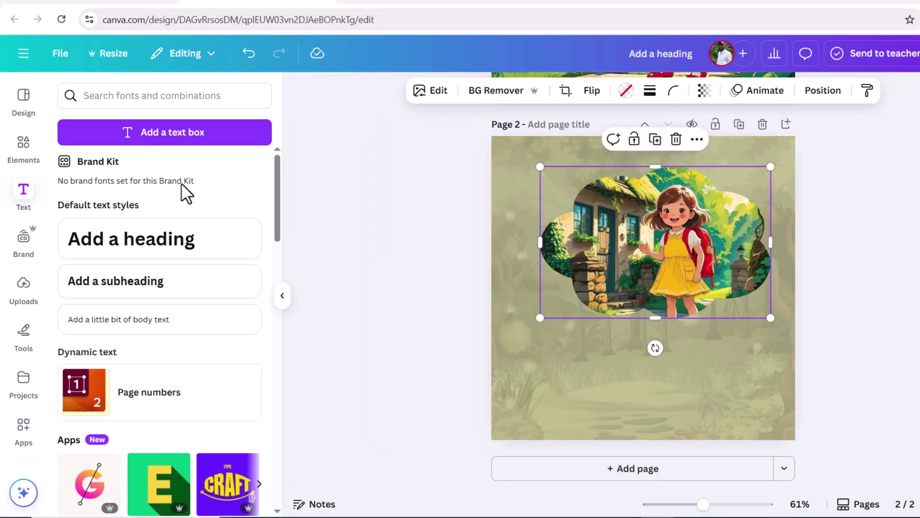
left_click(120, 137)
left_click(181, 137)
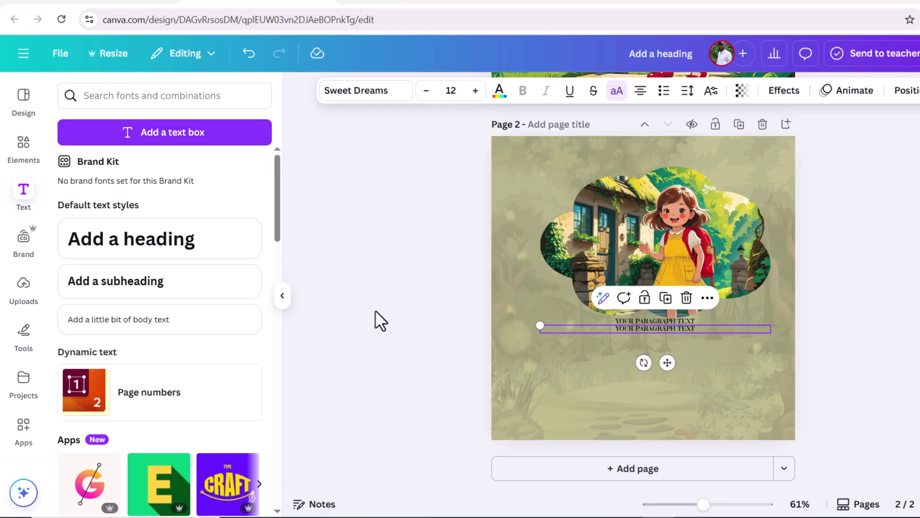
left_click(628, 329)
left_click(631, 355)
key("Delete")
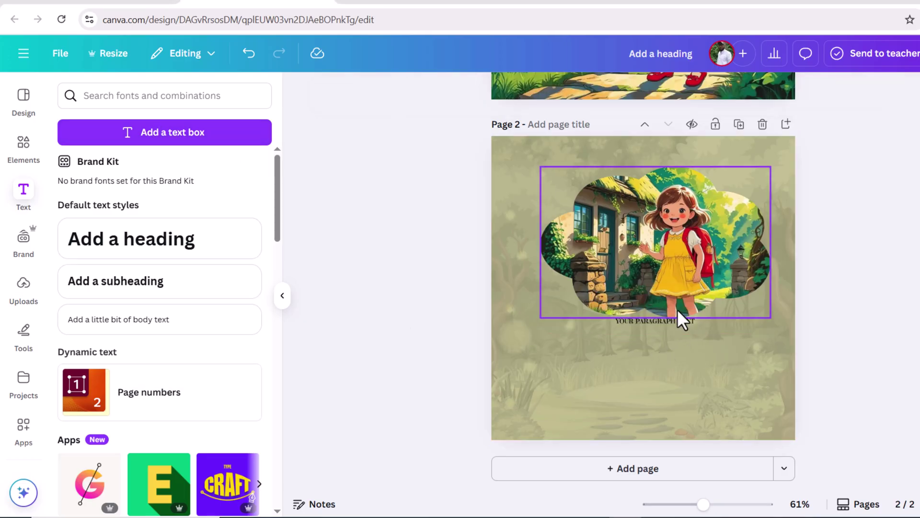
Replace the placeholder with the pasted story text beginning "Lily was a curious little girl" and place it just below the cloud picture
double_click(677, 322)
key("BackSpace")
key("ctrl+v")
left_click_drag(668, 372, 662, 385)
Search the fonts for comic and set the story paragraph in Comic Sans
left_click(365, 90)
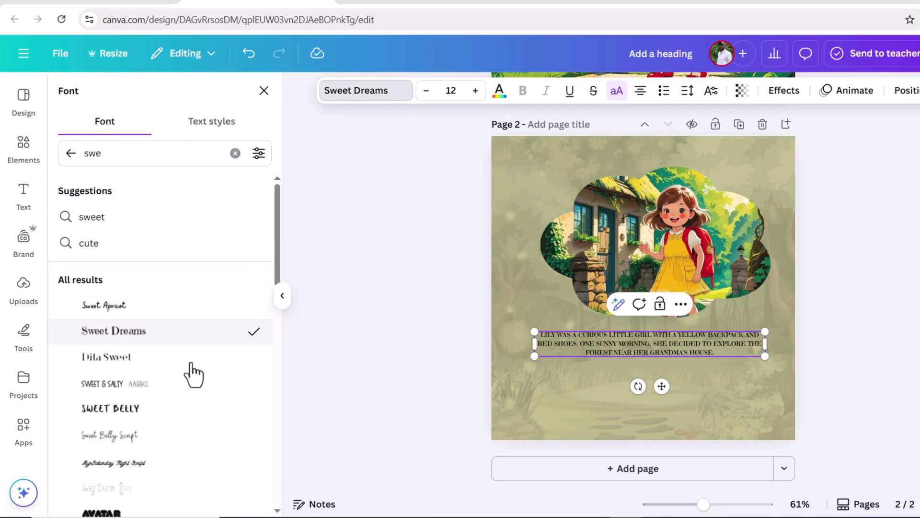
scroll(189, 374, "down", 10)
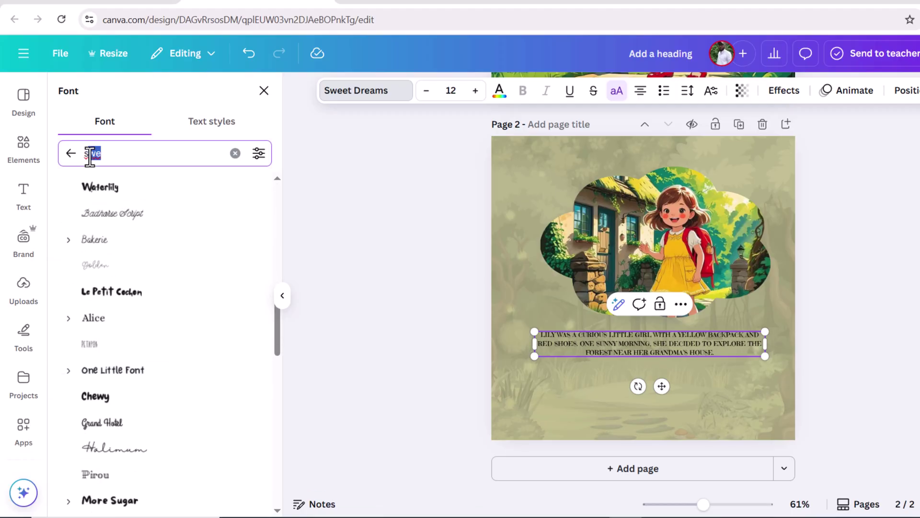
type("com")
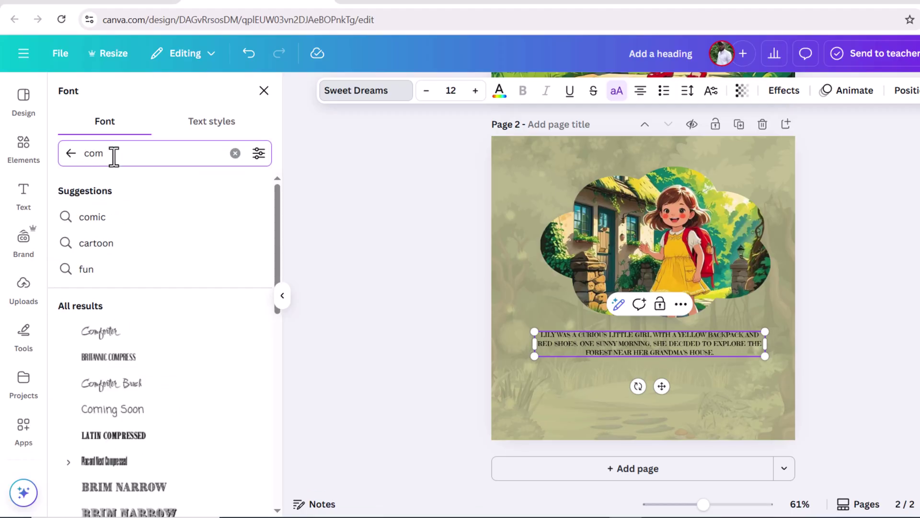
type("ic")
left_click(120, 332)
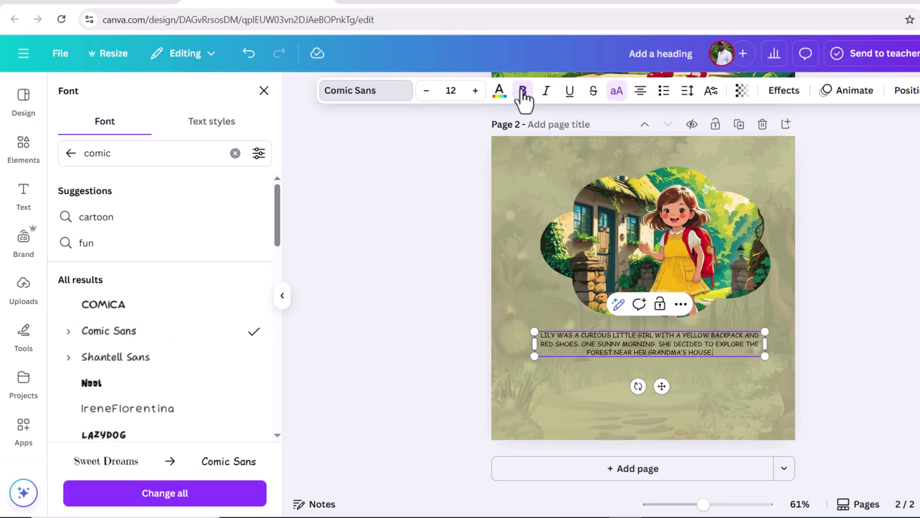
Make the whole story paragraph bold and set its font size to 17
left_click_drag(717, 353, 539, 334)
left_click(523, 91)
left_click(476, 92)
left_click(476, 92)
left_click(475, 92)
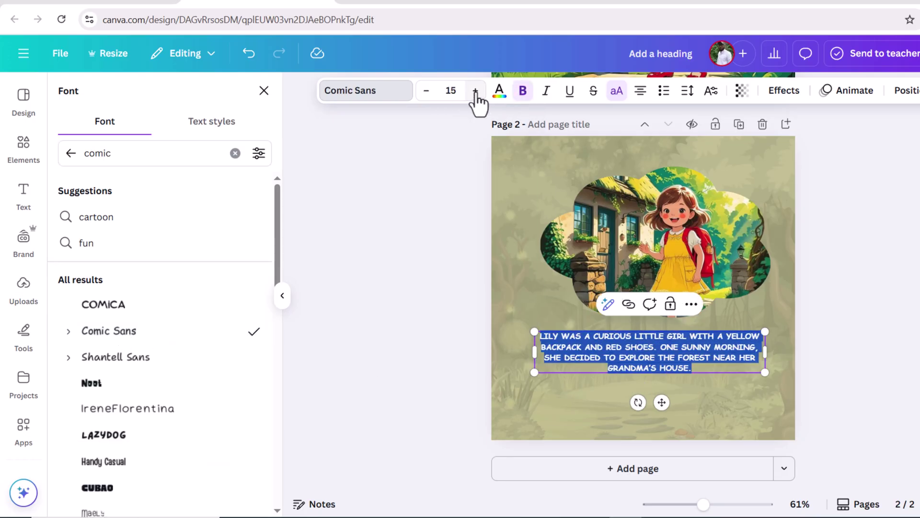
left_click(475, 92)
left_click(475, 92)
left_click(457, 194)
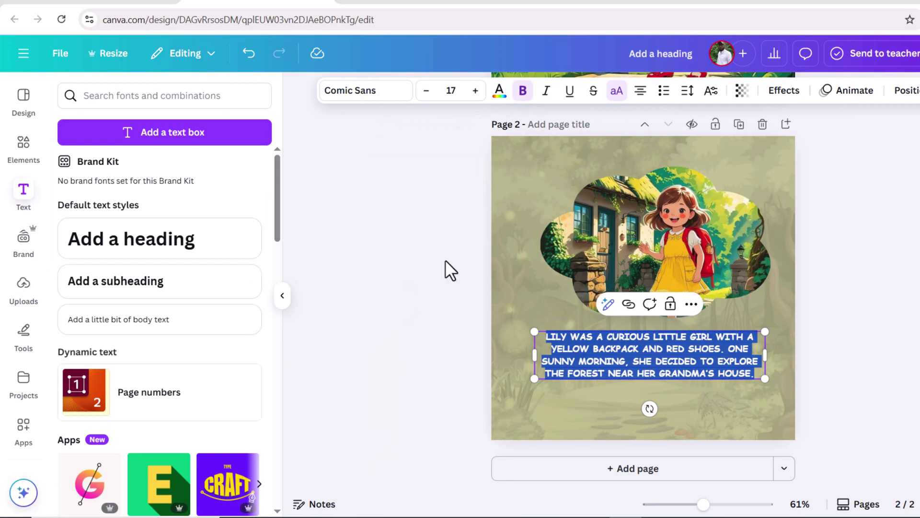
Nudge the story paragraph up, scale it to font size 17.4 and set its line spacing to 2.16
left_click(446, 261)
left_click_drag(575, 360, 575, 356)
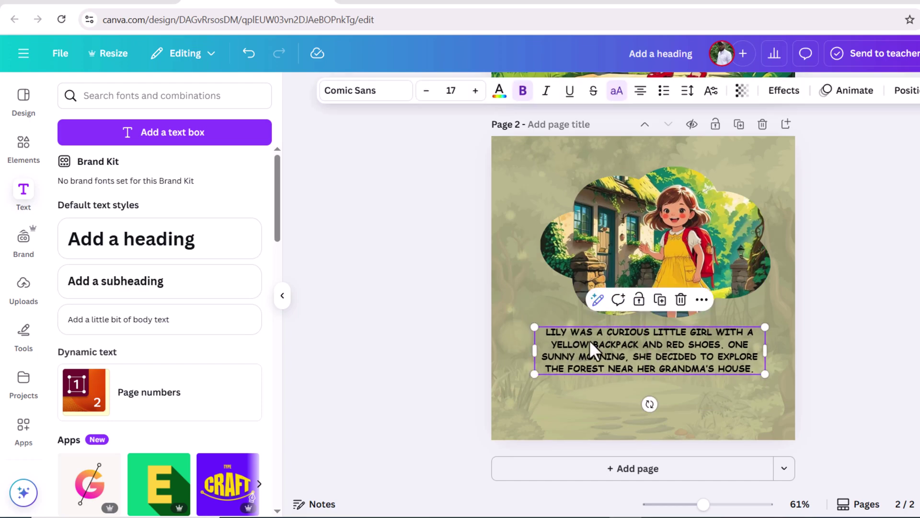
left_click_drag(766, 375, 770, 375)
left_click(688, 92)
left_click_drag(663, 190, 701, 191)
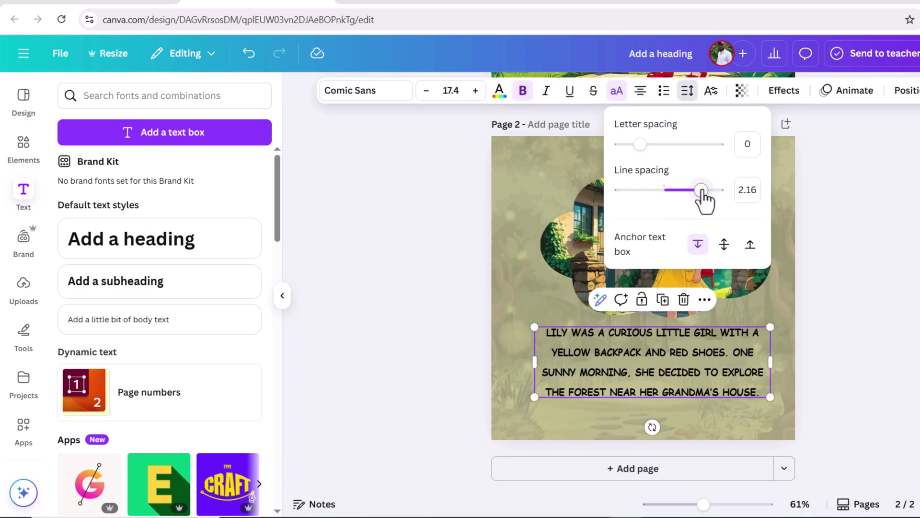
left_click(282, 295)
left_click(317, 256)
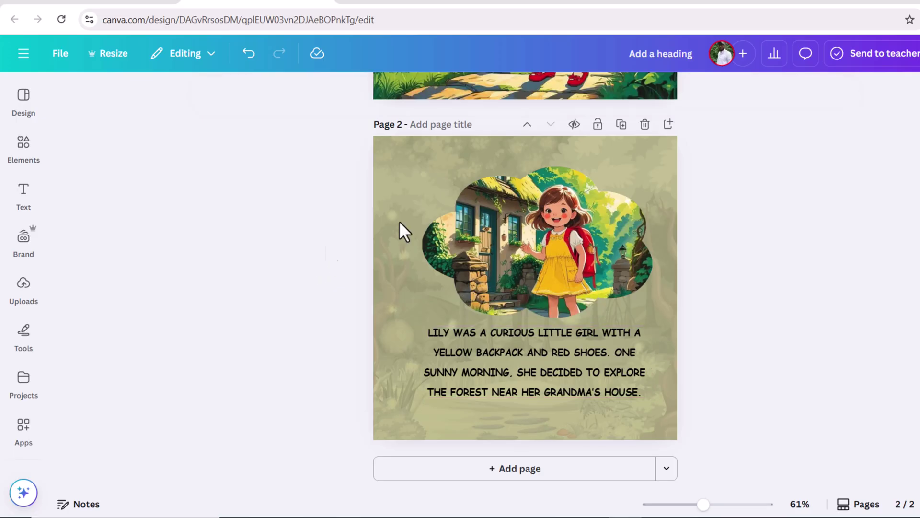
Add a third page and copy page 2's forest background onto it
left_click(472, 477)
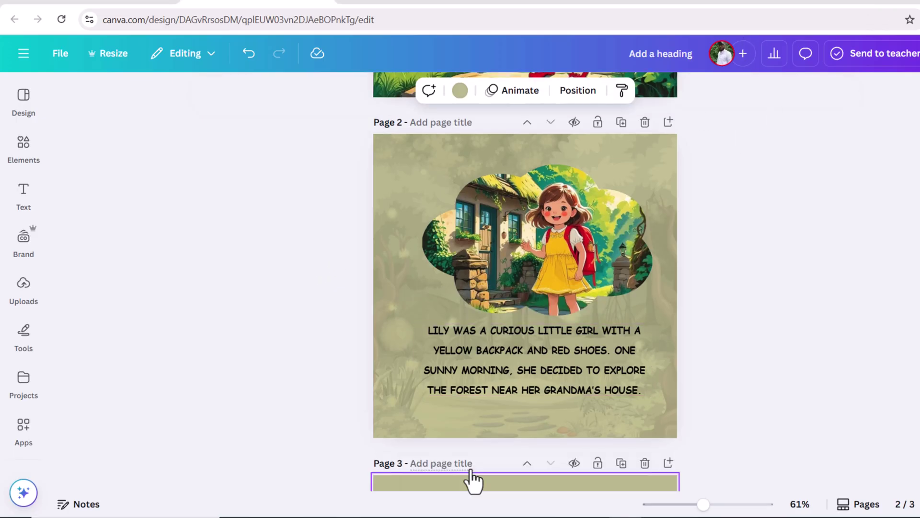
scroll(744, 308, "up", 5)
left_click(398, 102)
right_click(396, 113)
left_click(425, 131)
scroll(383, 225, "down", 4)
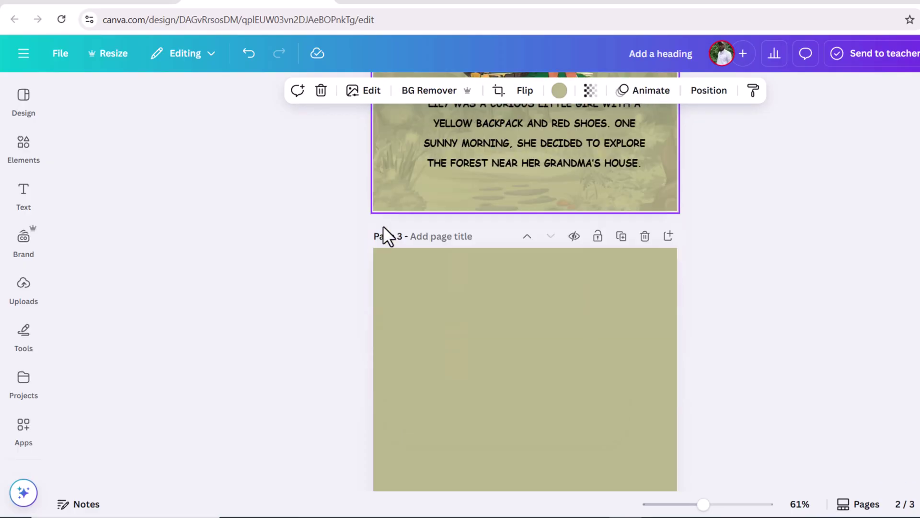
right_click(401, 258)
left_click(441, 325)
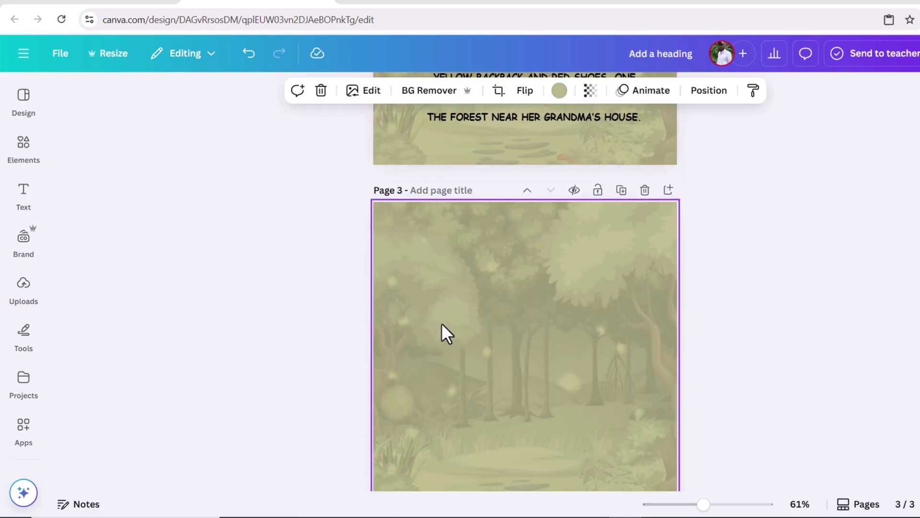
Search the elements for blob and list all the matching frames
left_click(24, 149)
left_click(70, 97)
key("BackSpace")
type("blo")
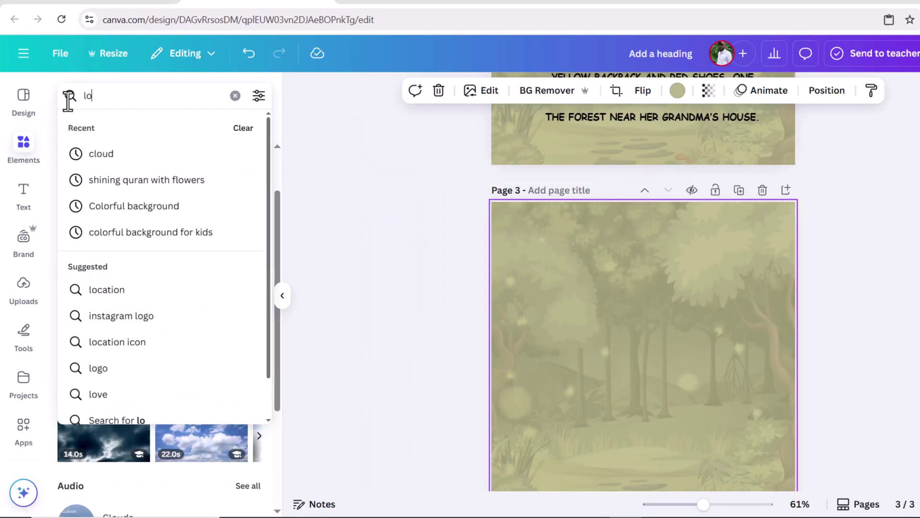
left_click(96, 150)
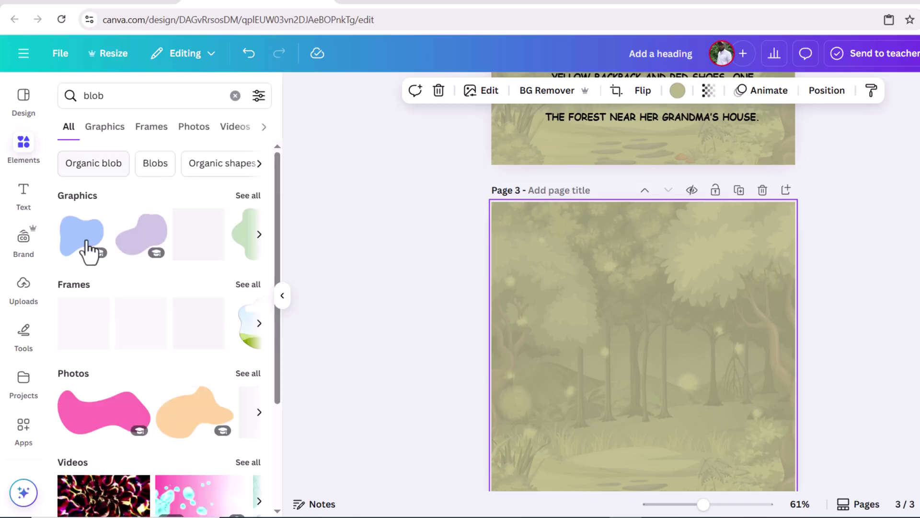
left_click(247, 287)
Add the wide, flat oval blob frame to page 3 and enlarge it to span most of the page width
scroll(178, 291, "down", 10)
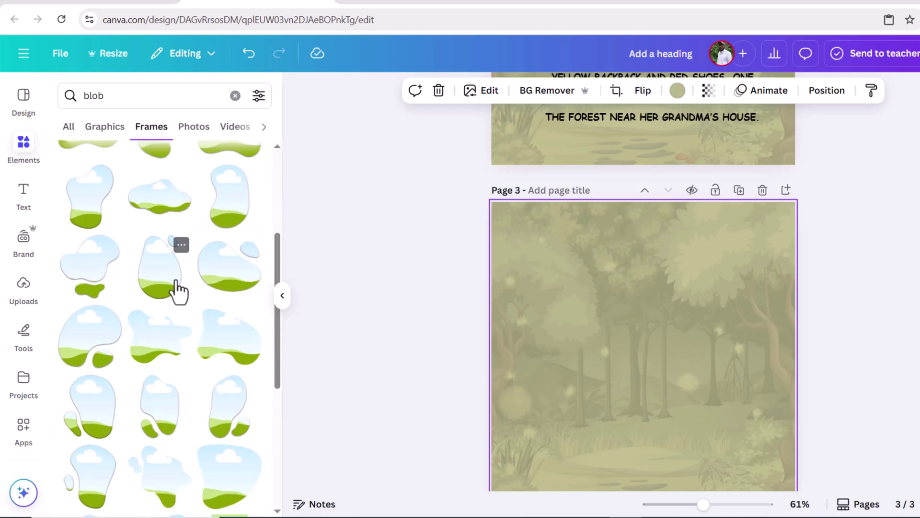
scroll(177, 291, "down", 5)
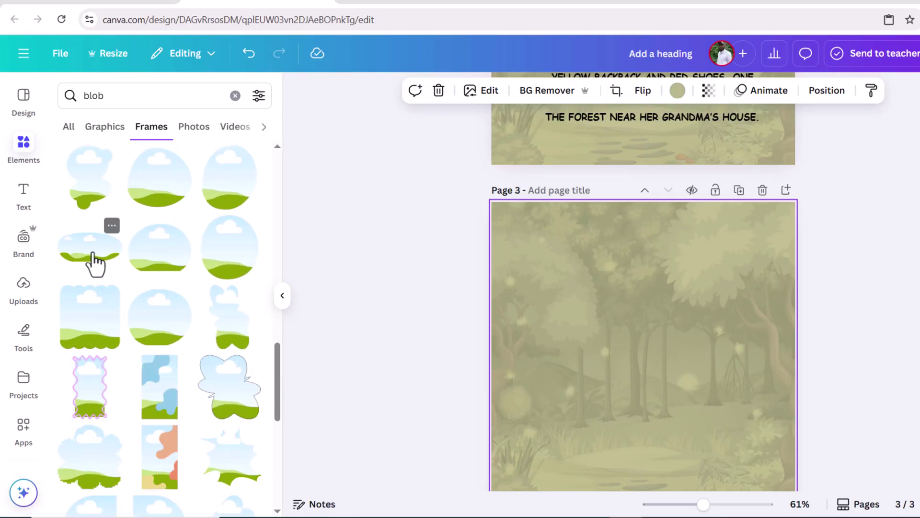
left_click(95, 263)
left_click_drag(569, 388, 514, 410)
left_click_drag(718, 319, 765, 298)
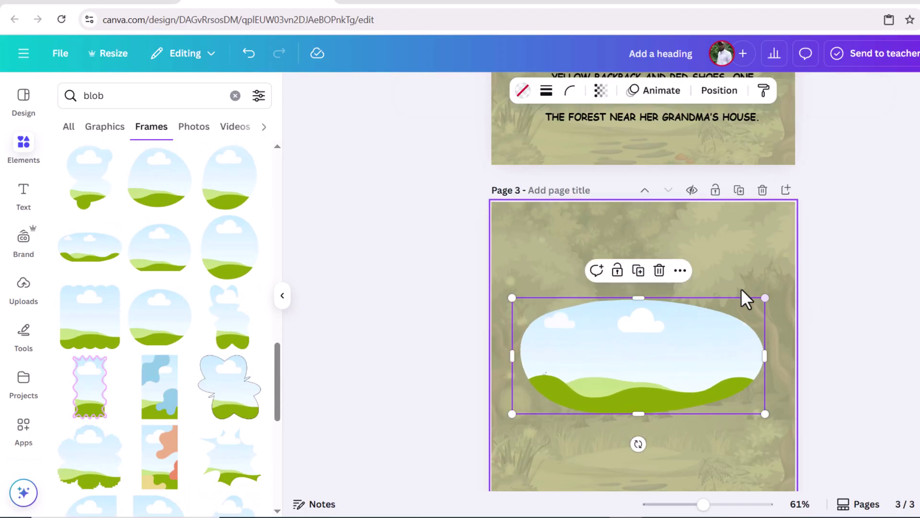
Move the oval frame lower on page 3 and fill it with the uploaded picture of the girl facing the stone house
left_click_drag(650, 355, 660, 397)
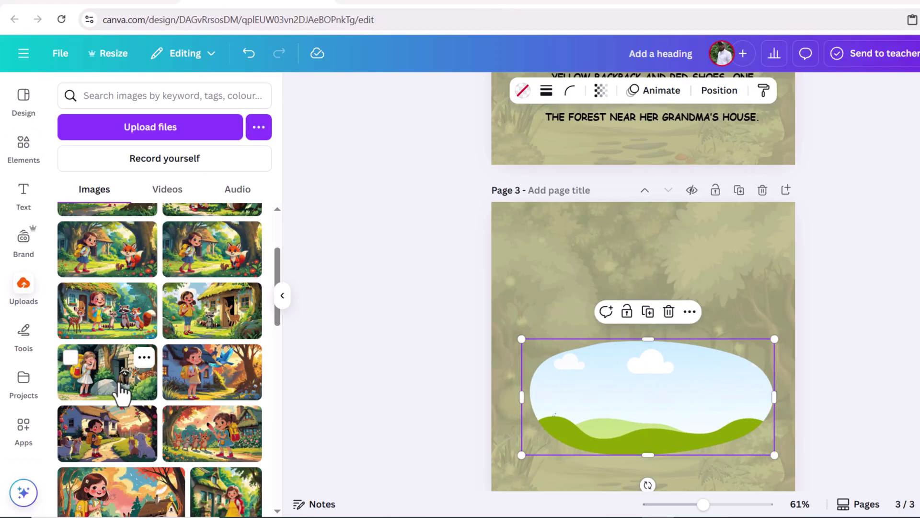
scroll(124, 390, "up", 3)
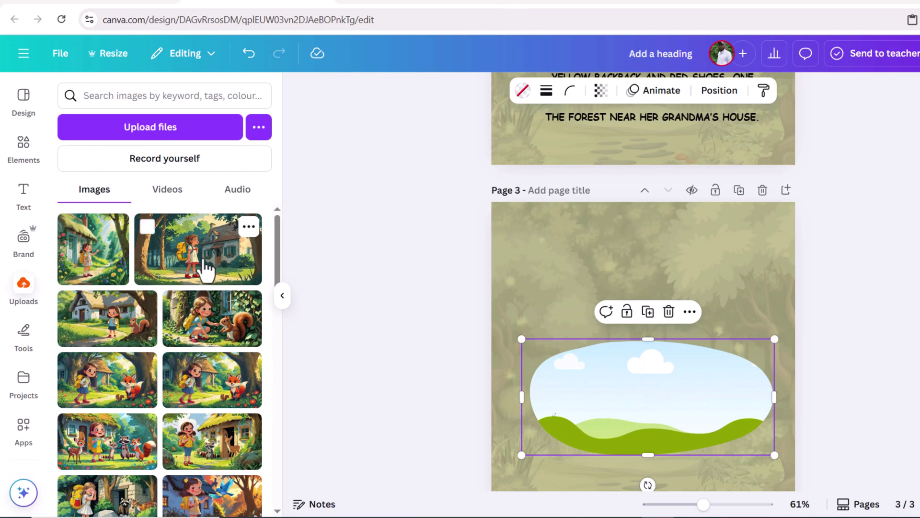
left_click_drag(198, 258, 585, 376)
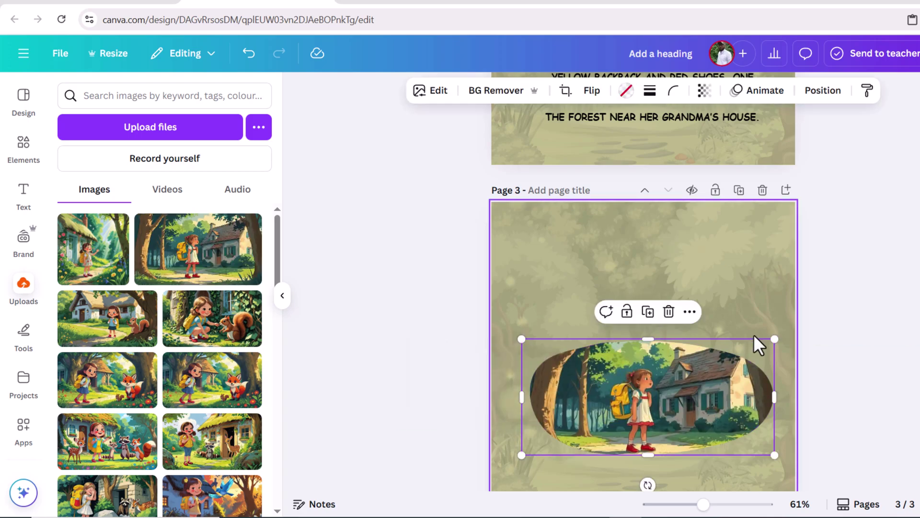
Enlarge the oval frame to nearly the full page width and replace its picture with the girl at the rose-covered cottage door
left_click_drag(776, 339, 787, 328)
left_click_drag(521, 332, 498, 310)
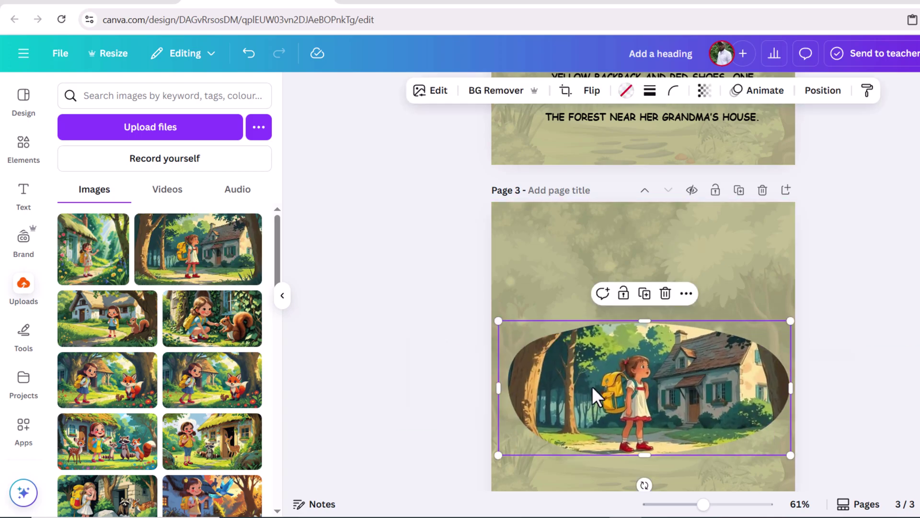
left_click_drag(594, 388, 592, 397)
left_click_drag(97, 257, 584, 379)
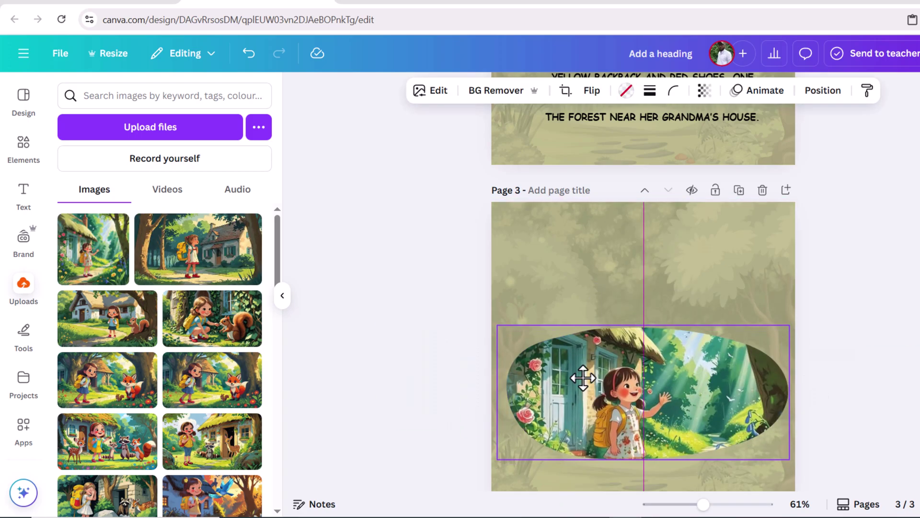
Add a text box to page 3 and place it above the framed picture
left_click(28, 201)
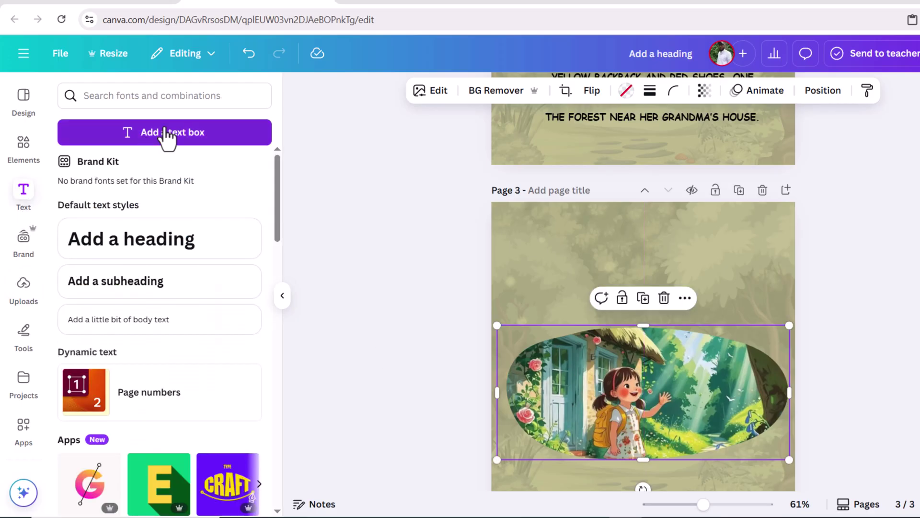
left_click(153, 128)
left_click_drag(817, 467, 803, 260)
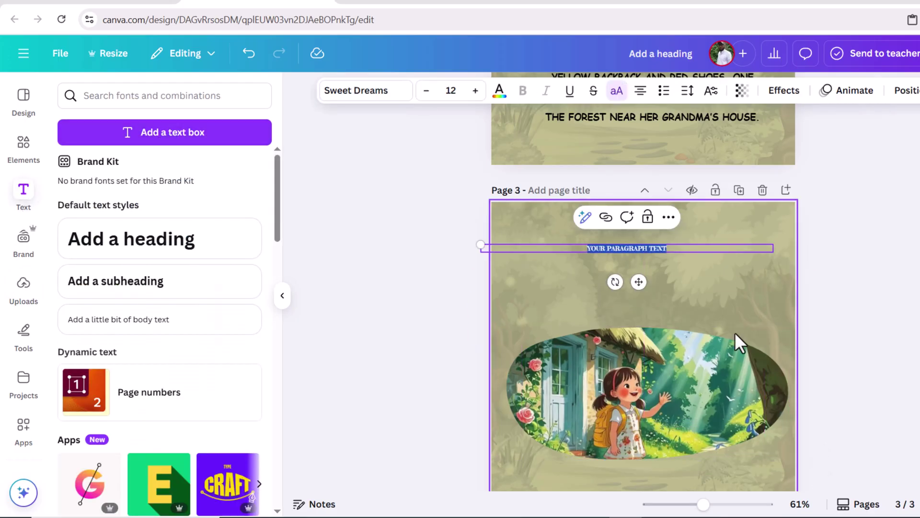
Switch to the ChatGPT story and copy the paragraph under "Part 2: Hello, Forest!"
left_click(569, 1)
left_click_drag(488, 242, 328, 212)
right_click(392, 226)
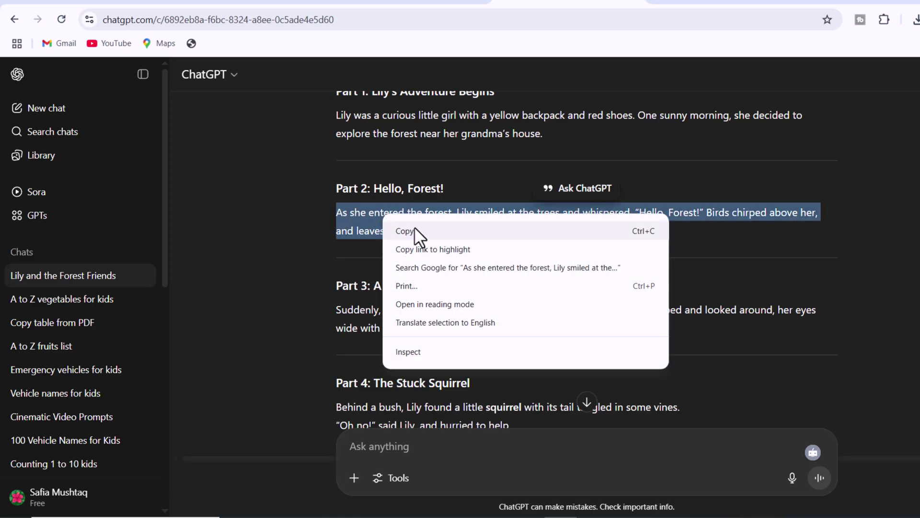
left_click(416, 230)
Return to Canva, replace the placeholder text with the copied paragraph and scale the text box down to font size 11.3
key("alt+Tab")
double_click(616, 250)
key("BackSpace")
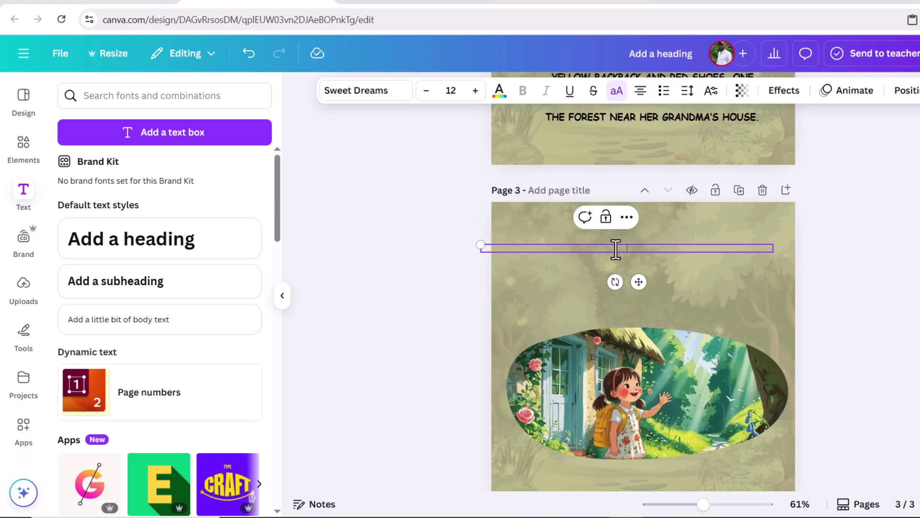
key("ctrl+v")
left_click_drag(478, 241, 495, 243)
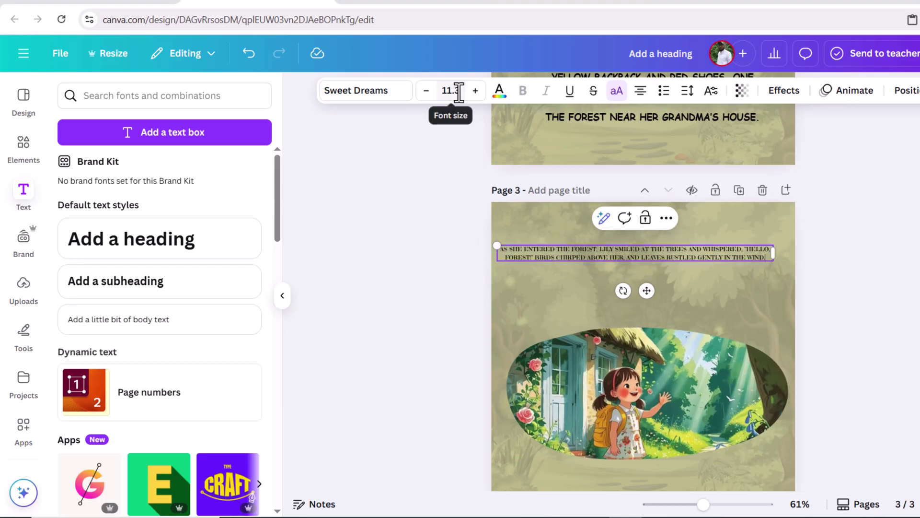
Colour the page 3 paragraph dark green #1f4712 and set its font to Comic Sans
double_click(549, 258)
left_click(498, 91)
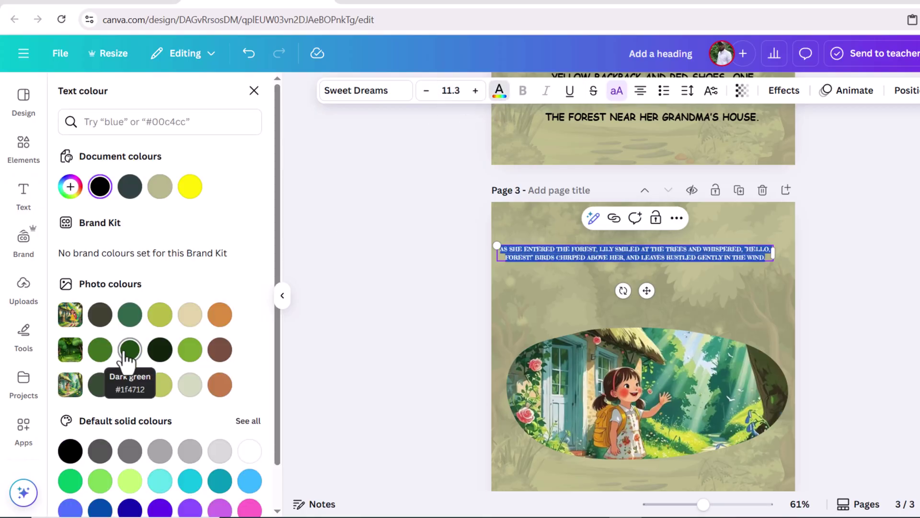
left_click(129, 349)
left_click(372, 96)
left_click(230, 331)
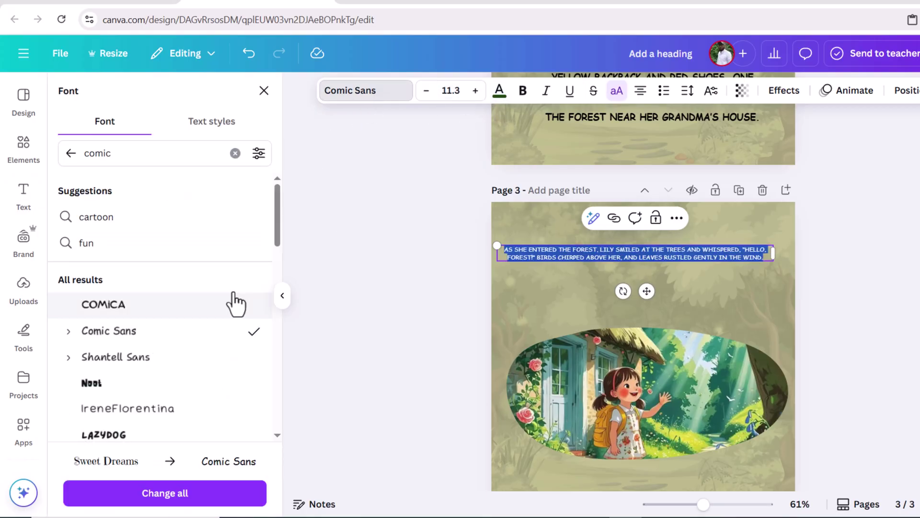
Increase the paragraph's font size to 20.3 and set its line spacing to 1.7
left_click(476, 90)
left_click(475, 90)
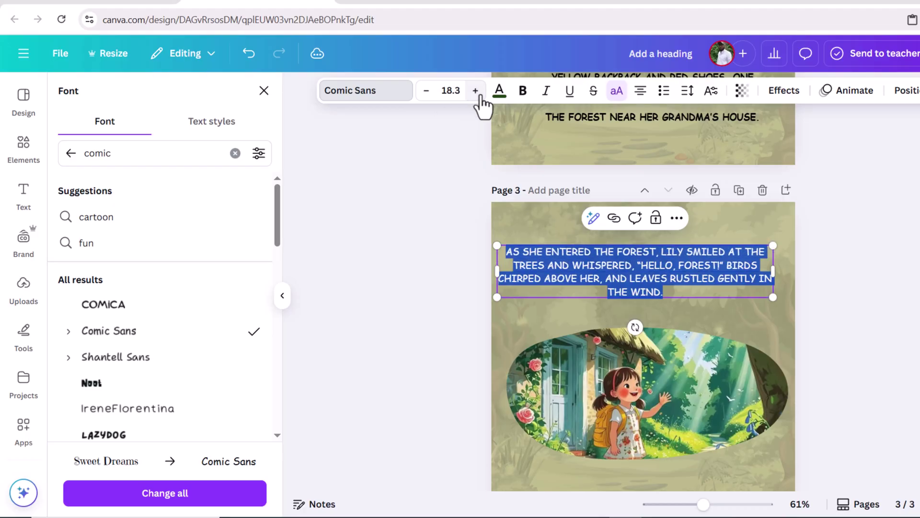
left_click(475, 90)
left_click(688, 90)
left_click_drag(665, 190, 680, 192)
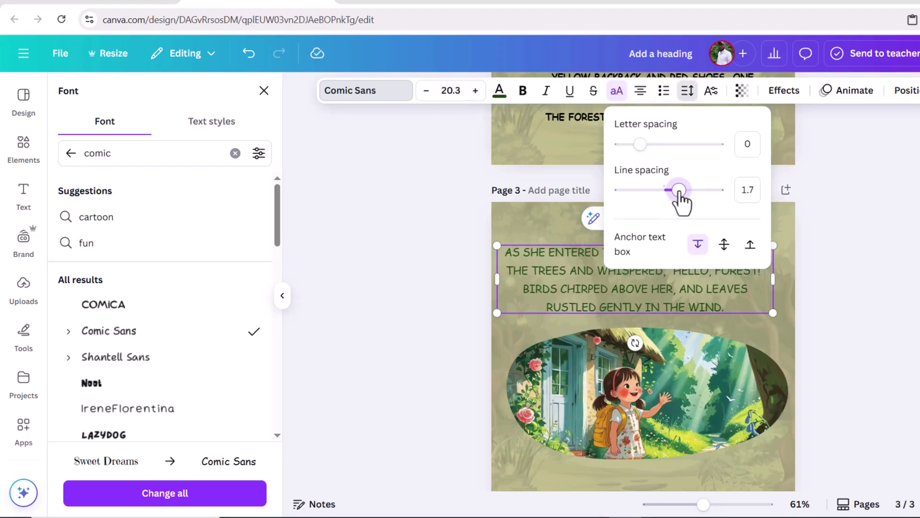
Centre the paragraph horizontally above the oval picture, make it bold and collapse the side panel
left_click(444, 278)
left_click(419, 246)
left_click(429, 243)
left_click_drag(542, 278, 554, 271)
left_click(522, 90)
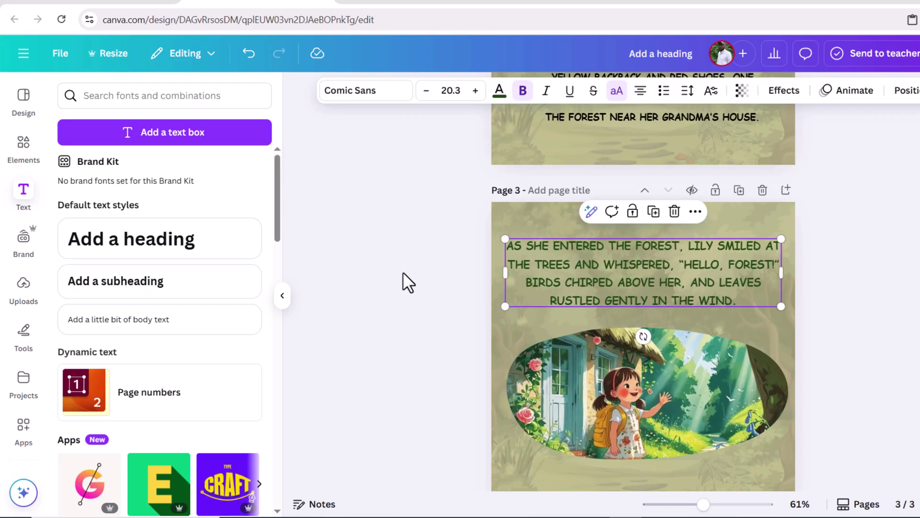
scroll(404, 268, "down", 2)
left_click(281, 297)
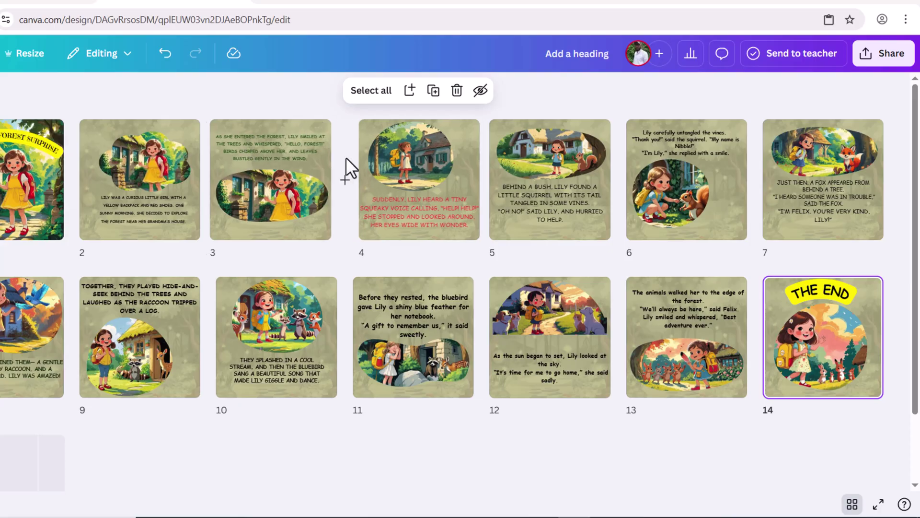
Open Heyzine Flipbooks from the design's publishing options, save pages 1–10 to it and continue editing
scroll(346, 158, "down", 2)
scroll(346, 157, "up", 2)
left_click(885, 56)
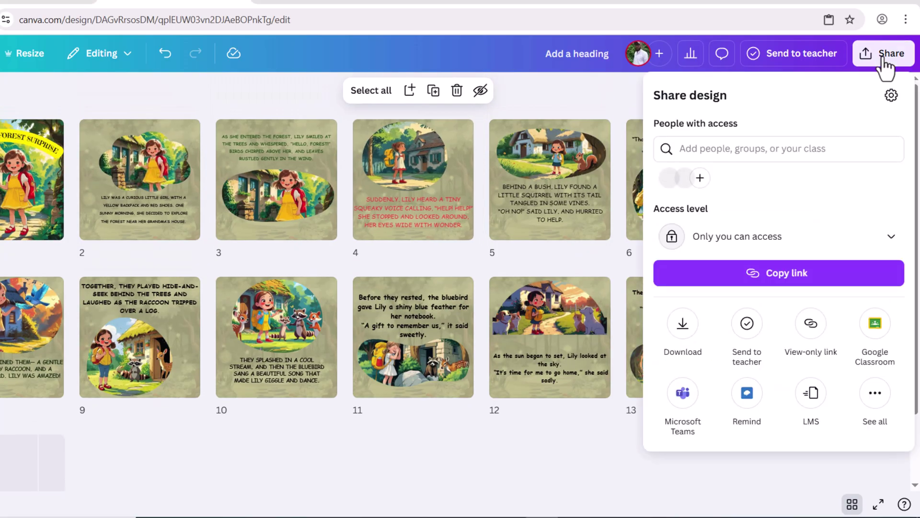
left_click(874, 398)
scroll(855, 332, "down", 8)
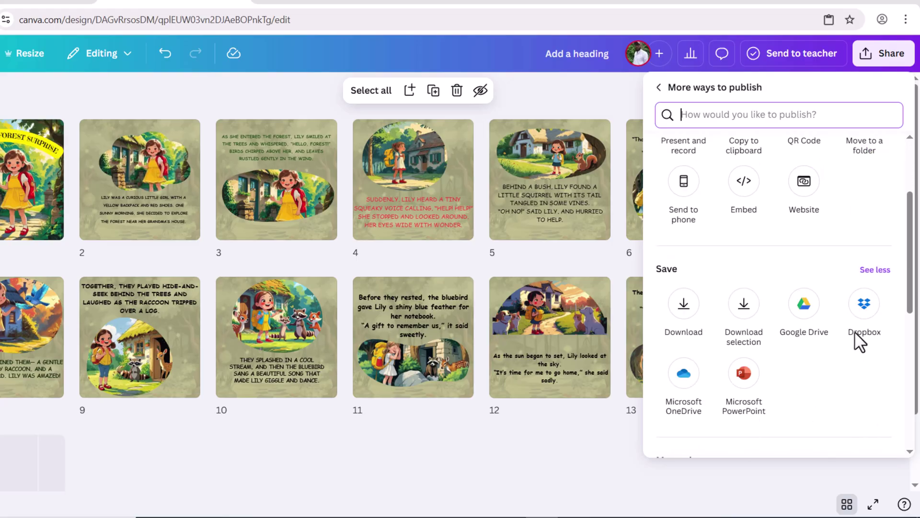
left_click(688, 284)
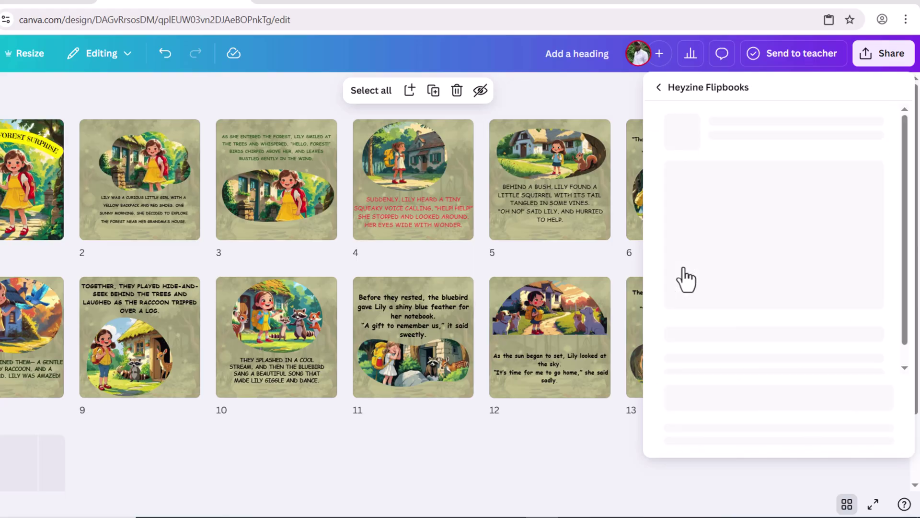
scroll(747, 302, "down", 3)
left_click(772, 405)
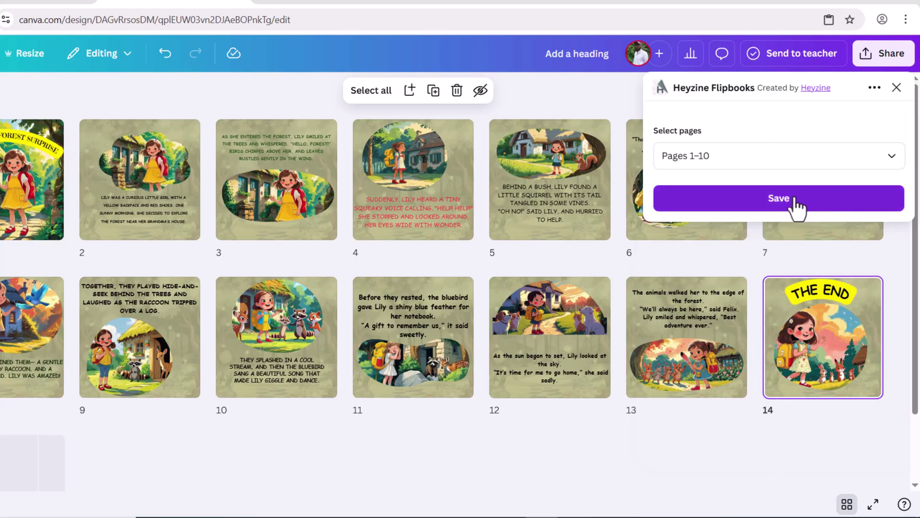
left_click(797, 207)
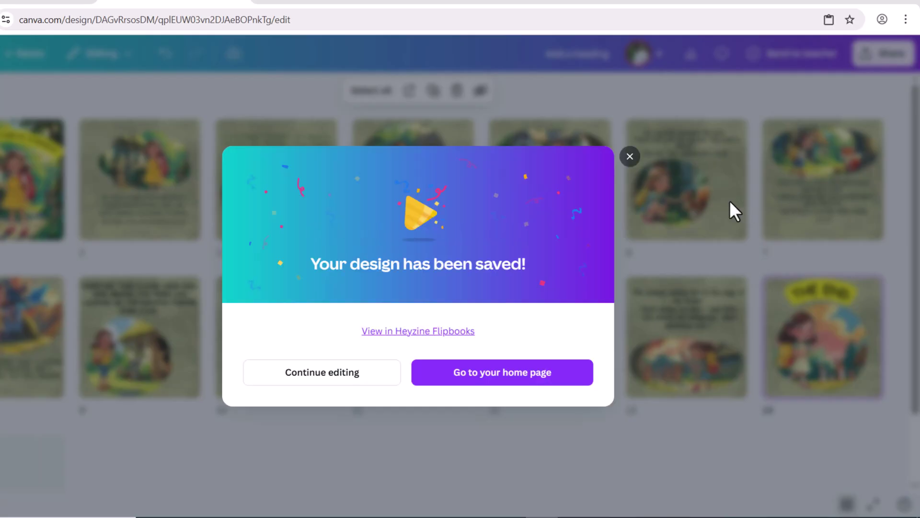
left_click(338, 379)
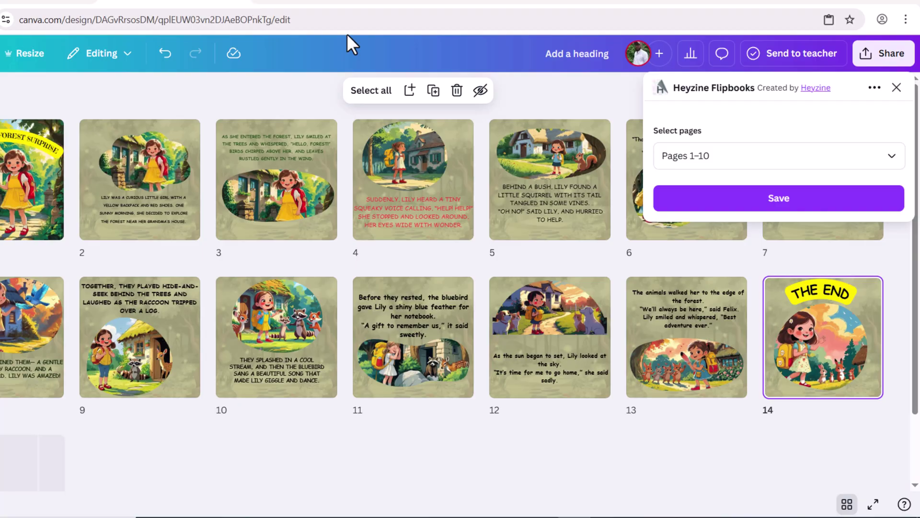
Change the flipbook selection to all 14 pages and save the design to Heyzine Flipbooks
left_click(890, 161)
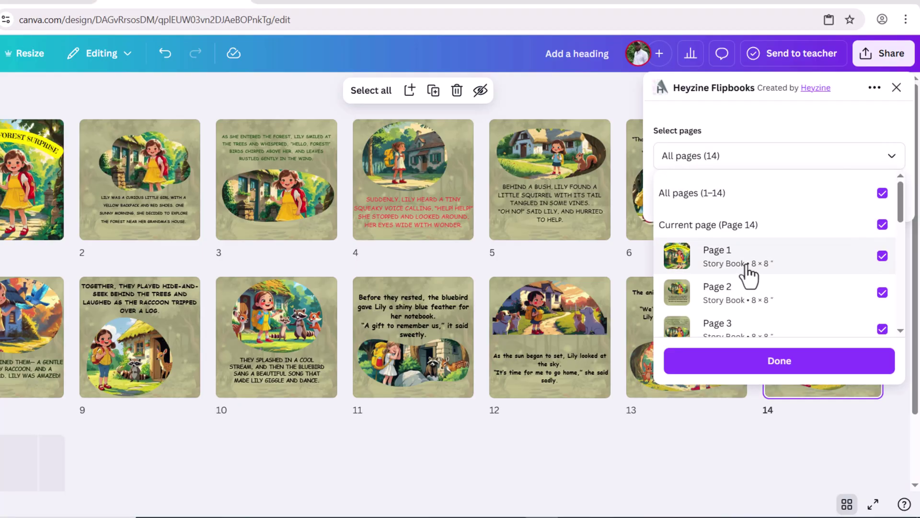
scroll(752, 271, "down", 5)
left_click(783, 370)
left_click(725, 202)
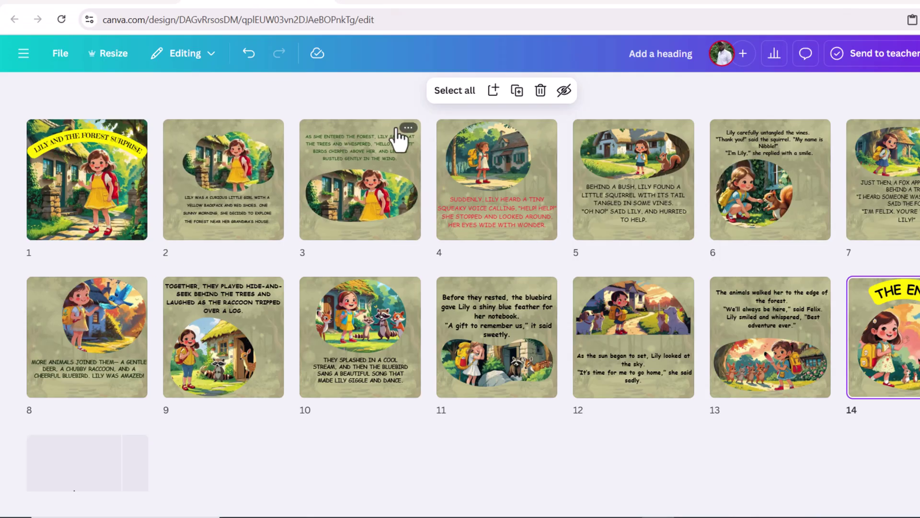
Reopen Heyzine Flipbooks from the publishing options and save the storybook with the page selection 1–10
scroll(427, 155, "down", 2)
scroll(430, 157, "up", 2)
left_click(919, 53)
left_click(919, 392)
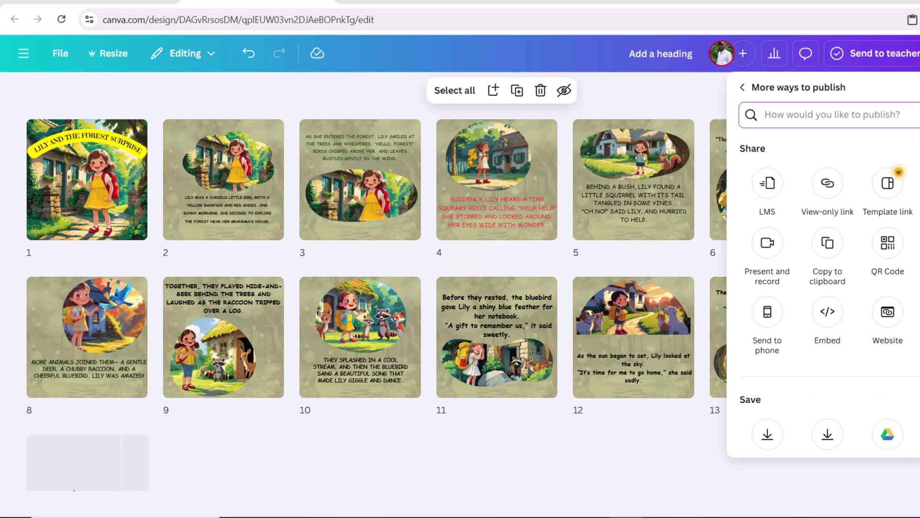
scroll(791, 263, "down", 10)
left_click(767, 264)
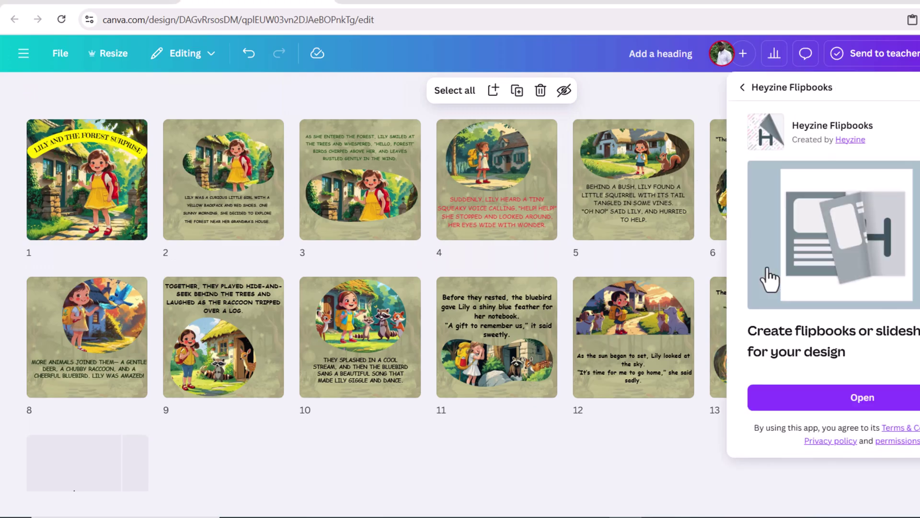
scroll(815, 311, "down", 3)
scroll(851, 384, "up", 3)
left_click(853, 399)
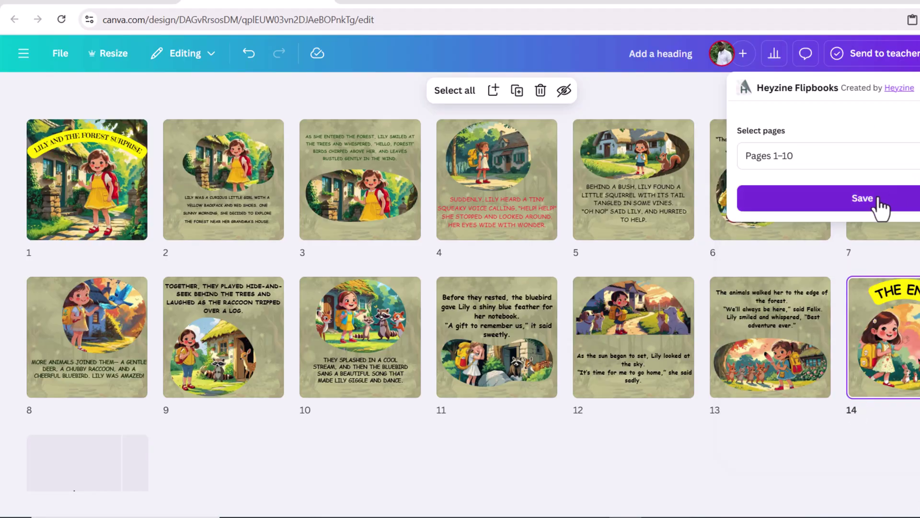
left_click(863, 198)
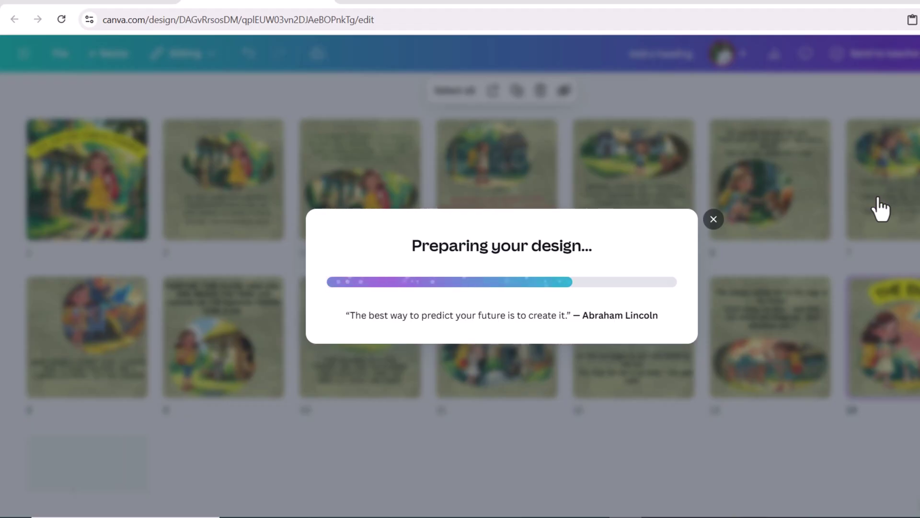
left_click(416, 383)
Select all pages (1–14) for the flipbook and save the complete storybook to Heyzine
left_click(820, 156)
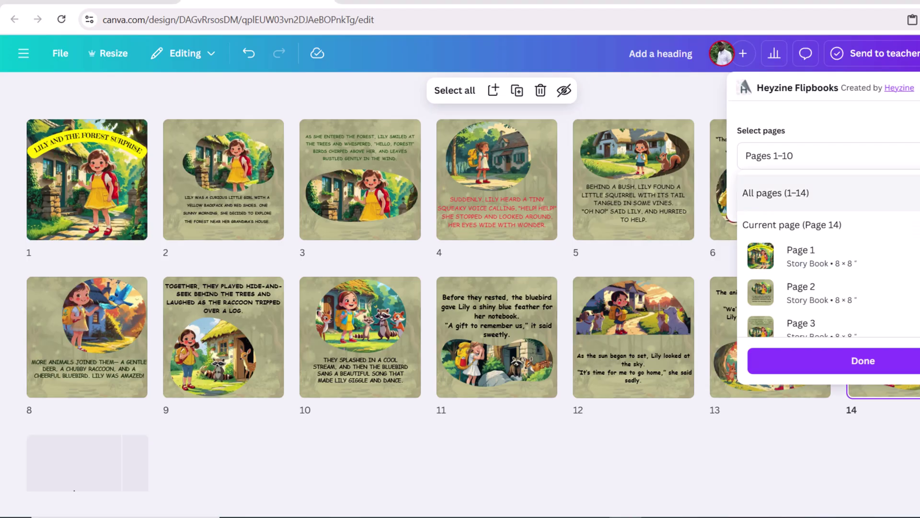
left_click(826, 193)
scroll(832, 267, "down", 3)
left_click(863, 361)
left_click(819, 201)
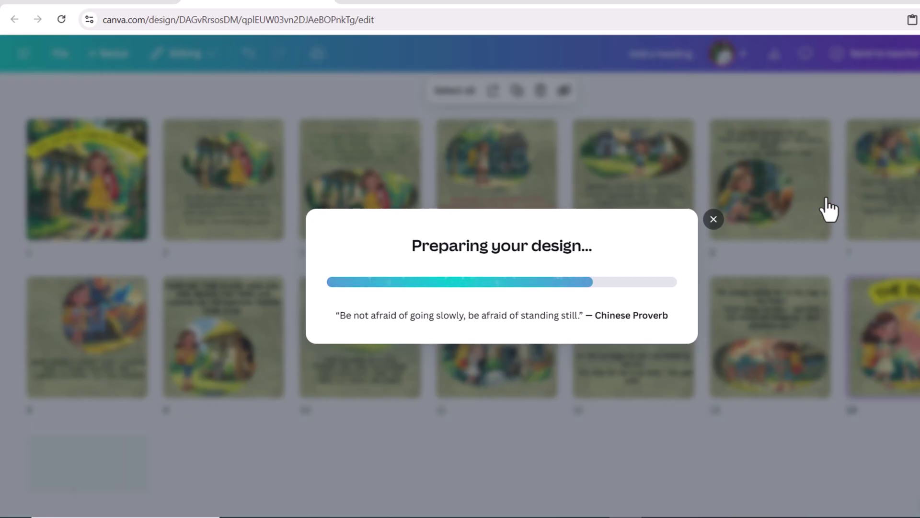
Switch to the Heyzine flipbook and turn its pages from the cover onward to check the story spreads
left_click(348, 1)
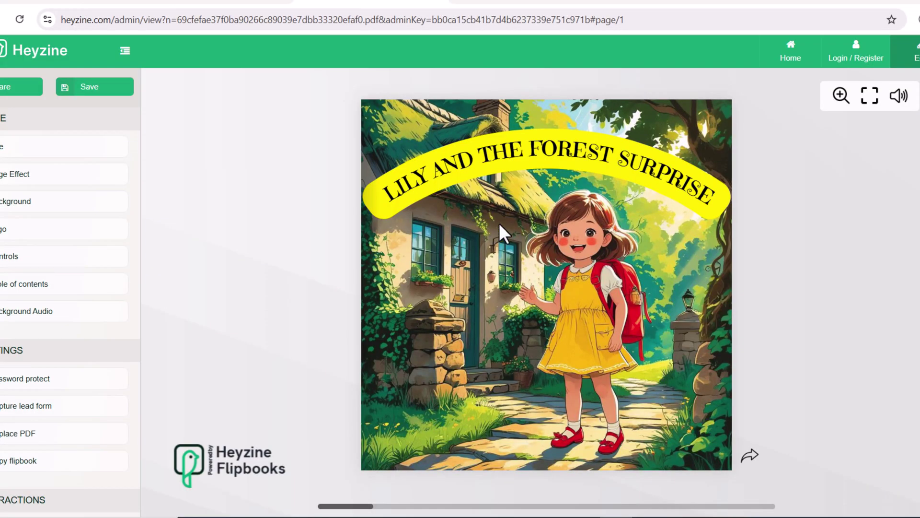
double_click(695, 284)
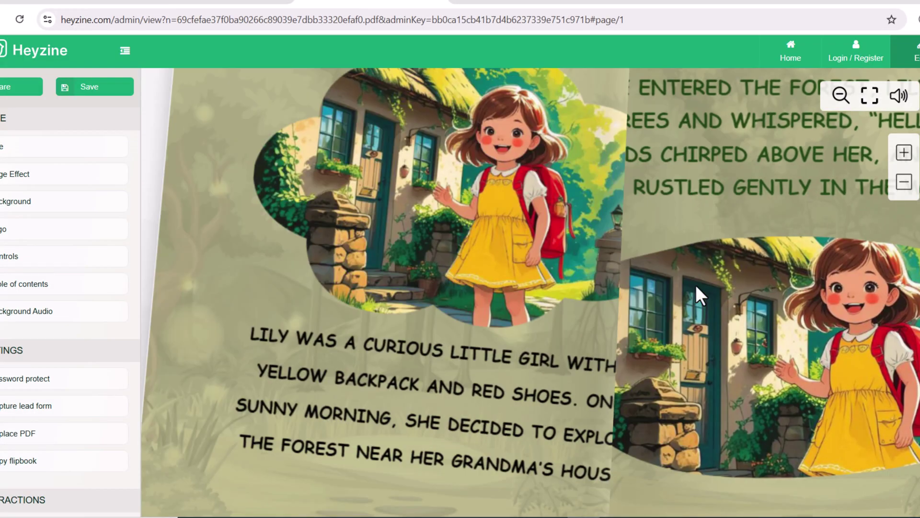
scroll(532, 361, "down", 1)
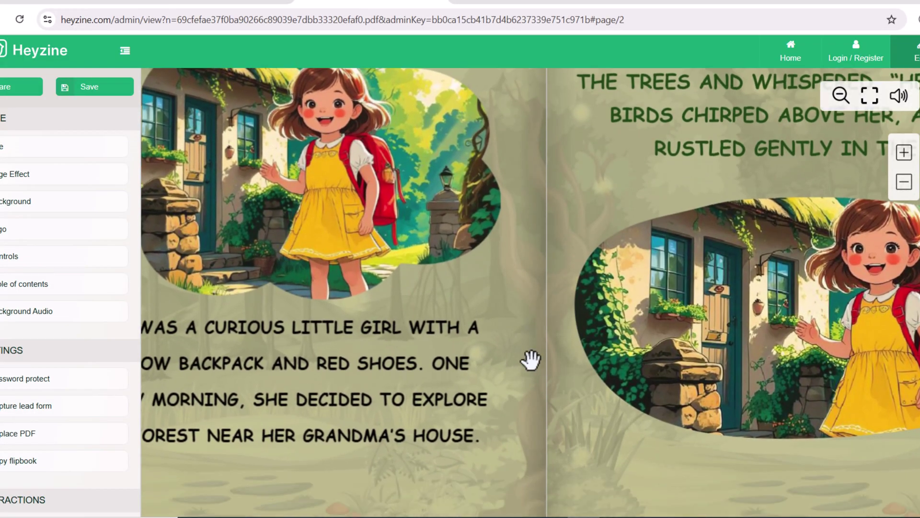
left_click(904, 185)
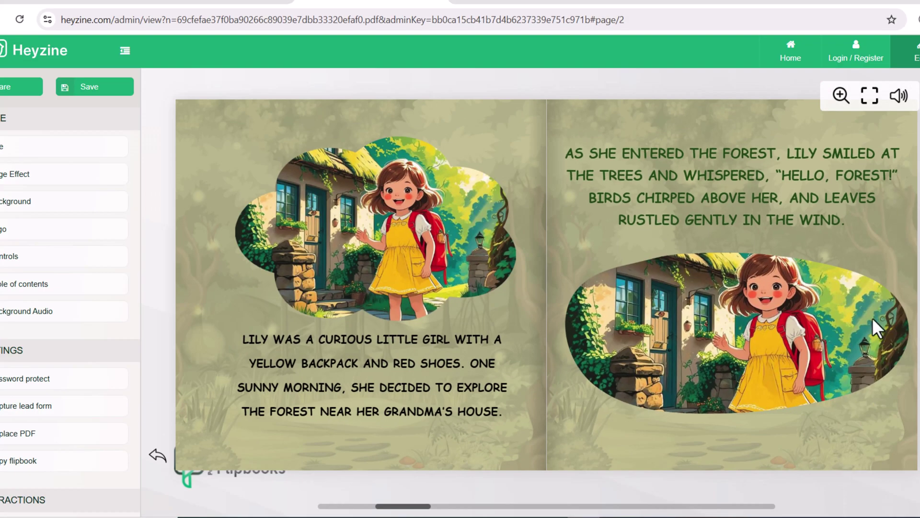
left_click(875, 416)
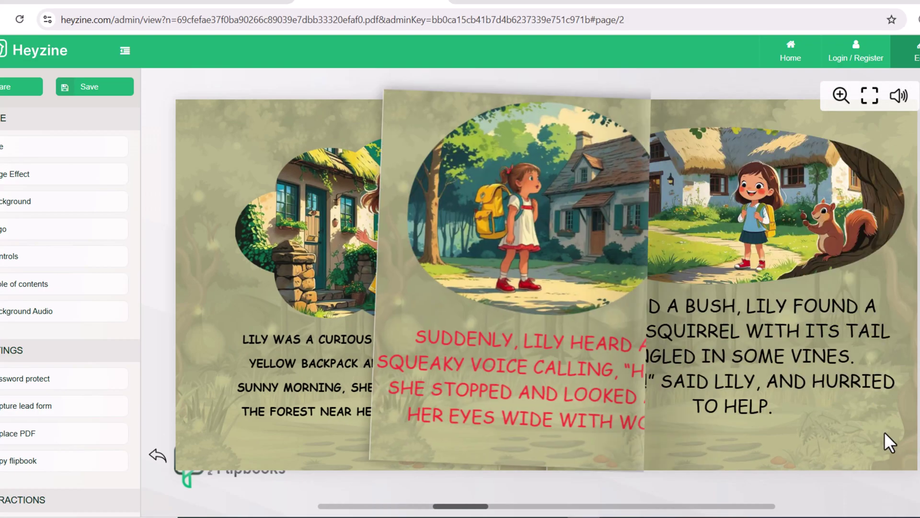
Turn the remaining flipbook pages through to the closing "The End" page to check the story spreads
left_click(884, 434)
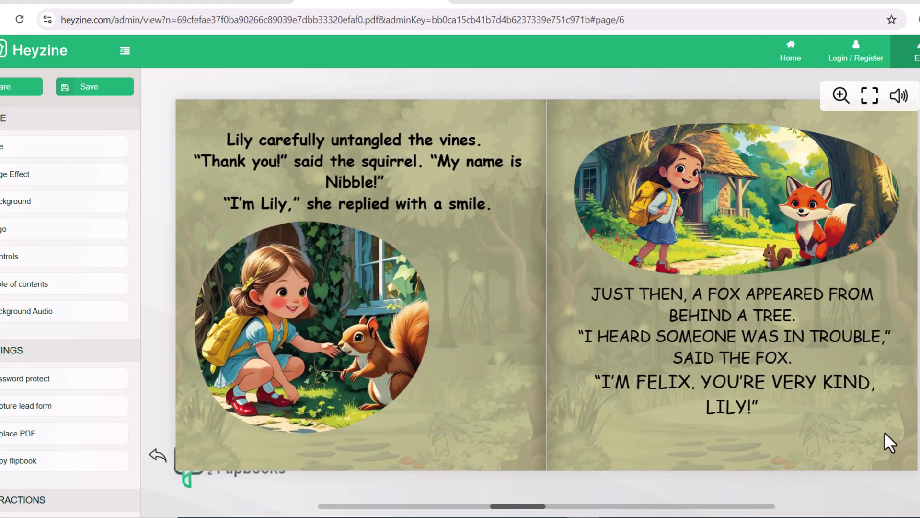
left_click(884, 433)
left_click(884, 433)
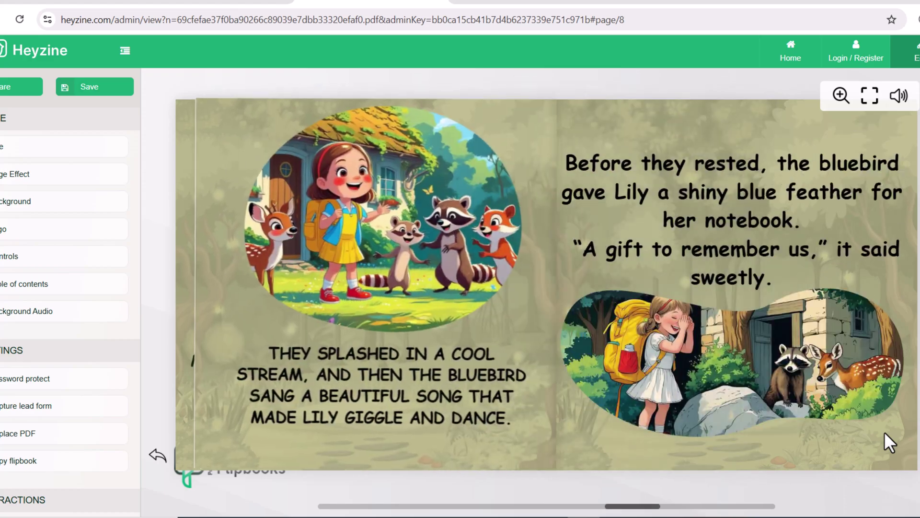
left_click(885, 433)
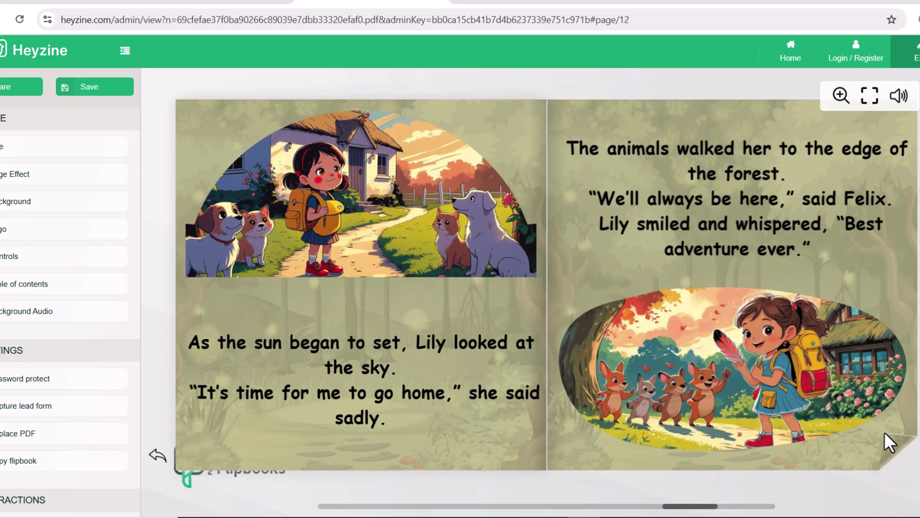
left_click(884, 432)
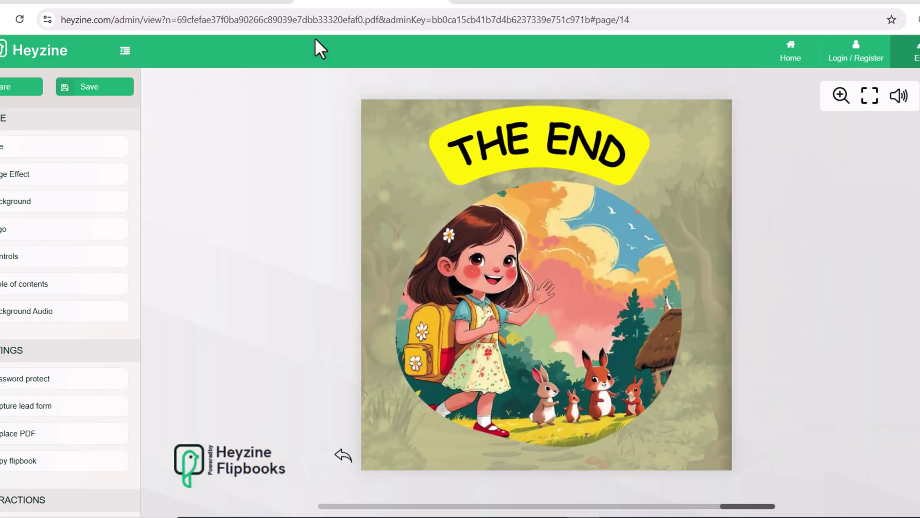
Save the flipbook and open its sharing options with the reader link
left_click(85, 88)
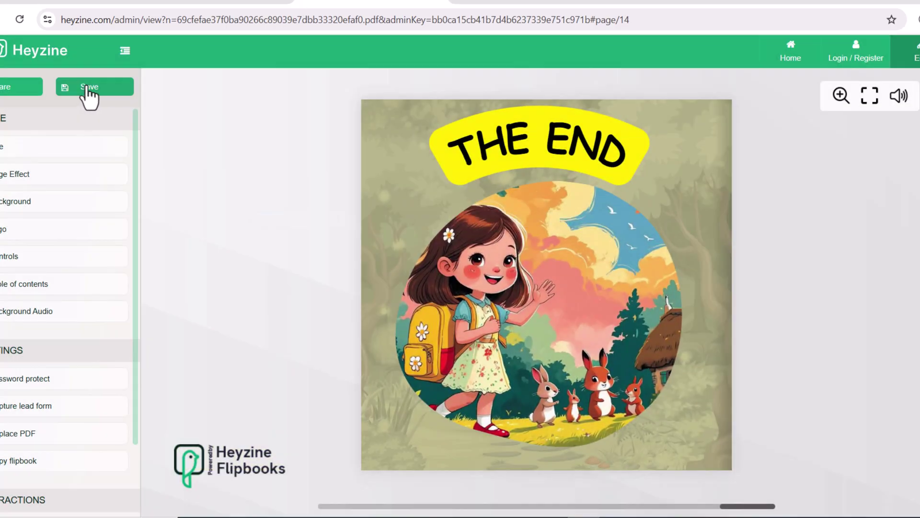
left_click(8, 96)
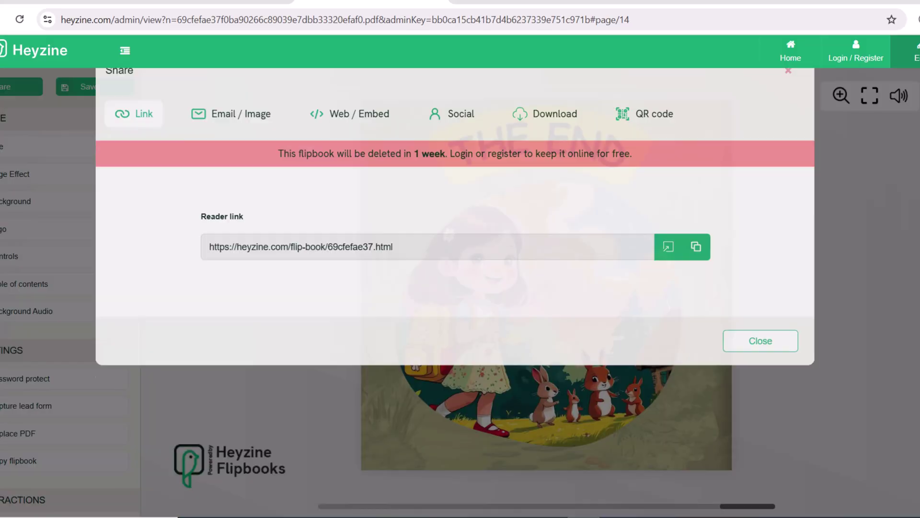